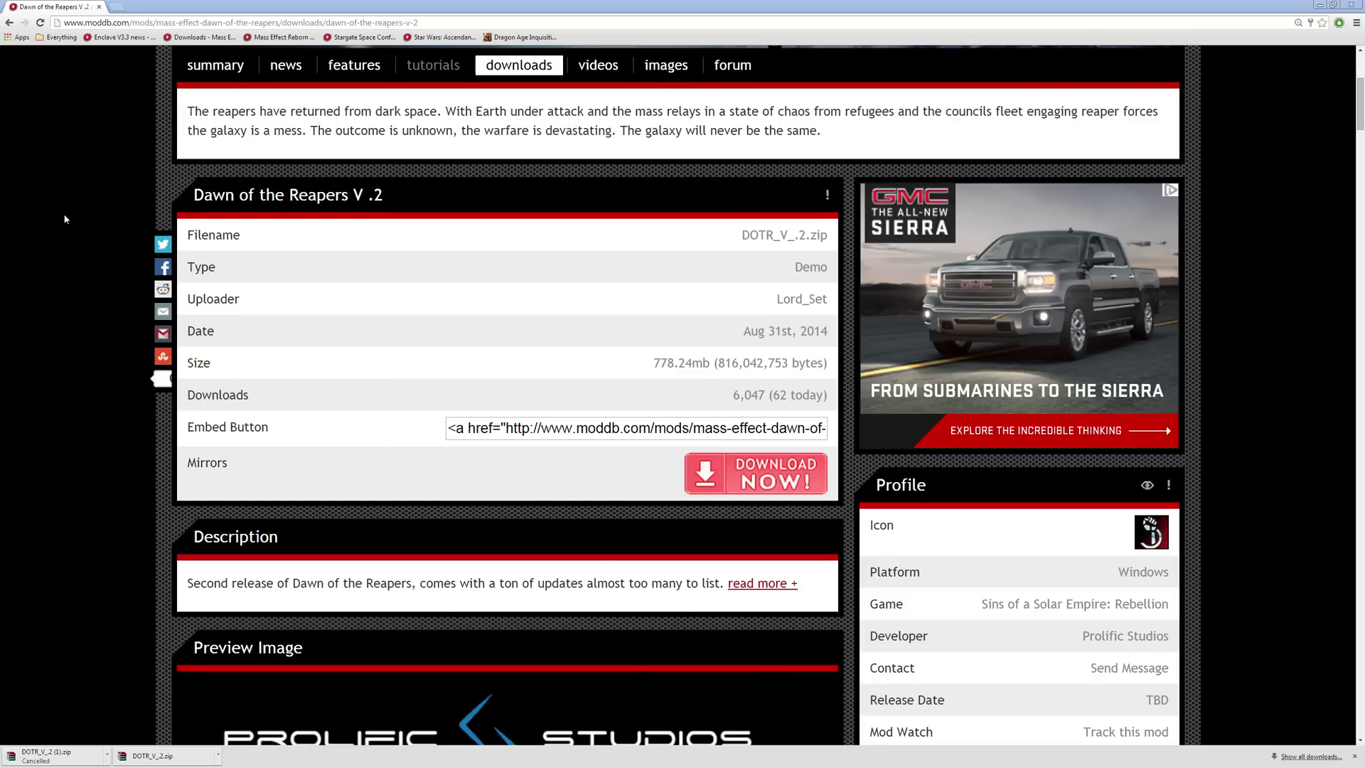
# Step: Open the downloaded DOTR_V_.2.zip archive in WinRAR from Chrome's download bar
pyautogui.scroll(5, 64, 219)
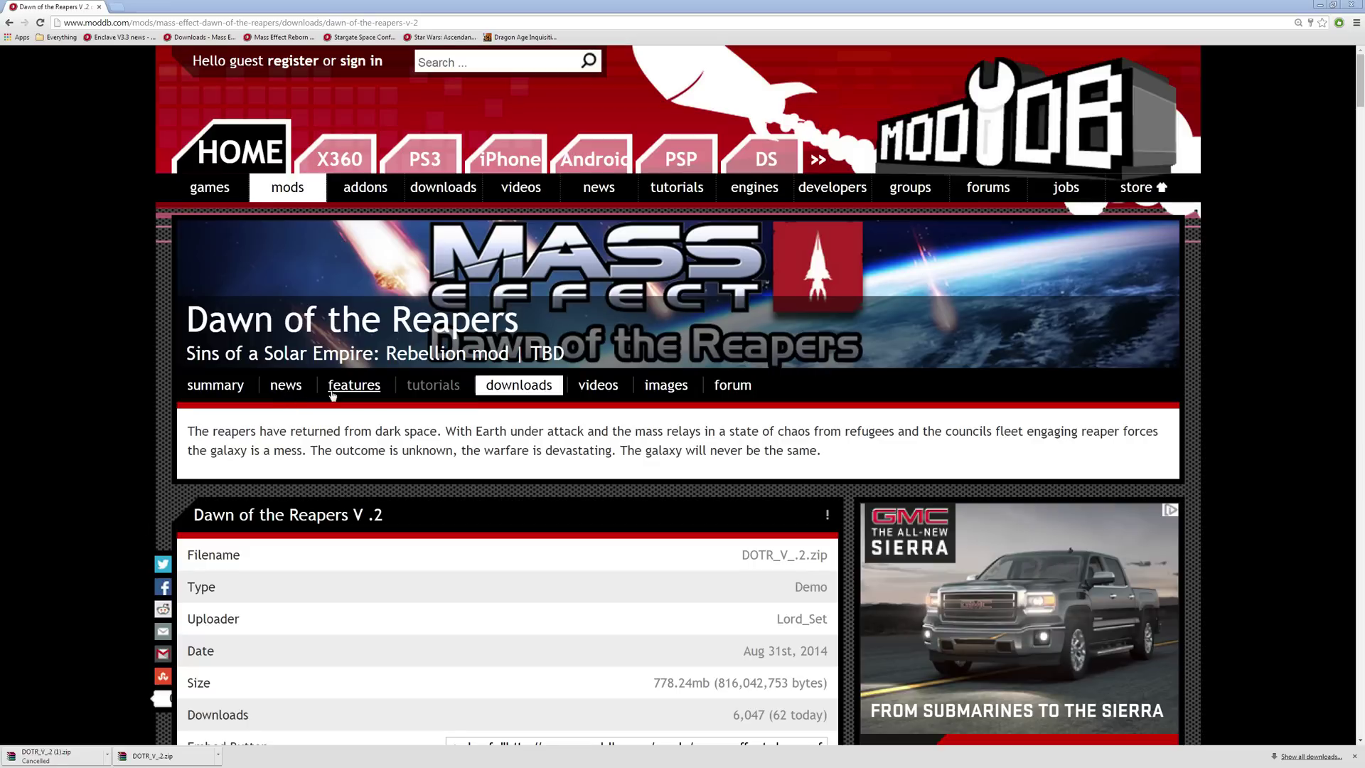
pyautogui.scroll(-8, 332, 395)
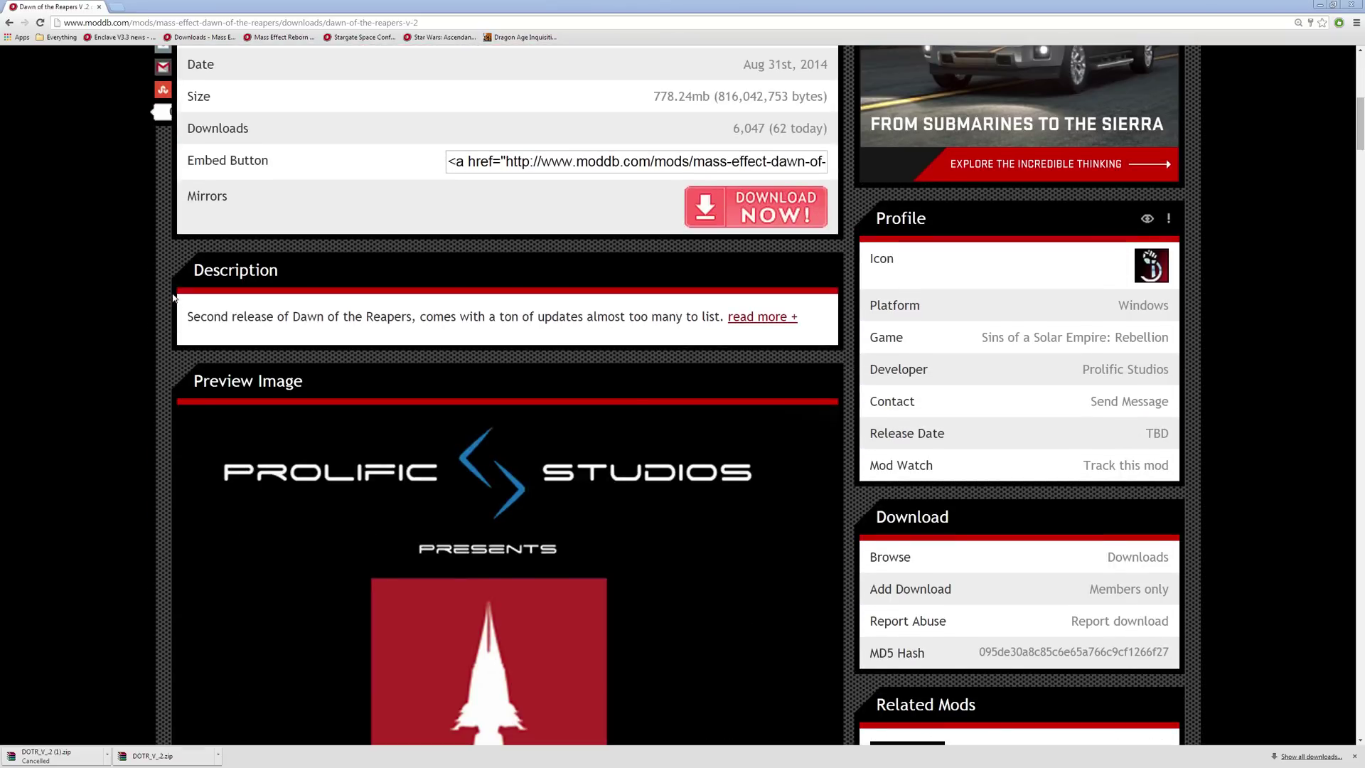
pyautogui.scroll(-5, 173, 297)
pyautogui.scroll(2, 150, 313)
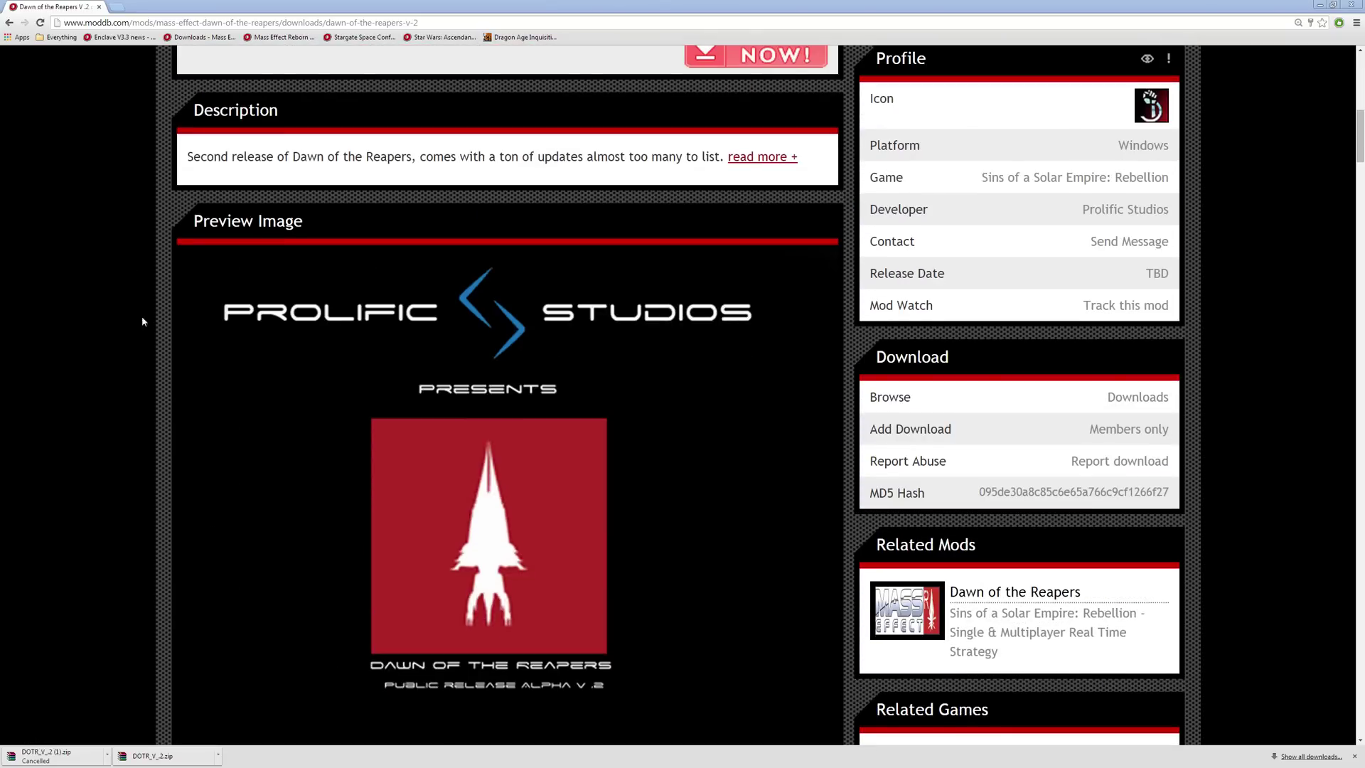
pyautogui.click(156, 756)
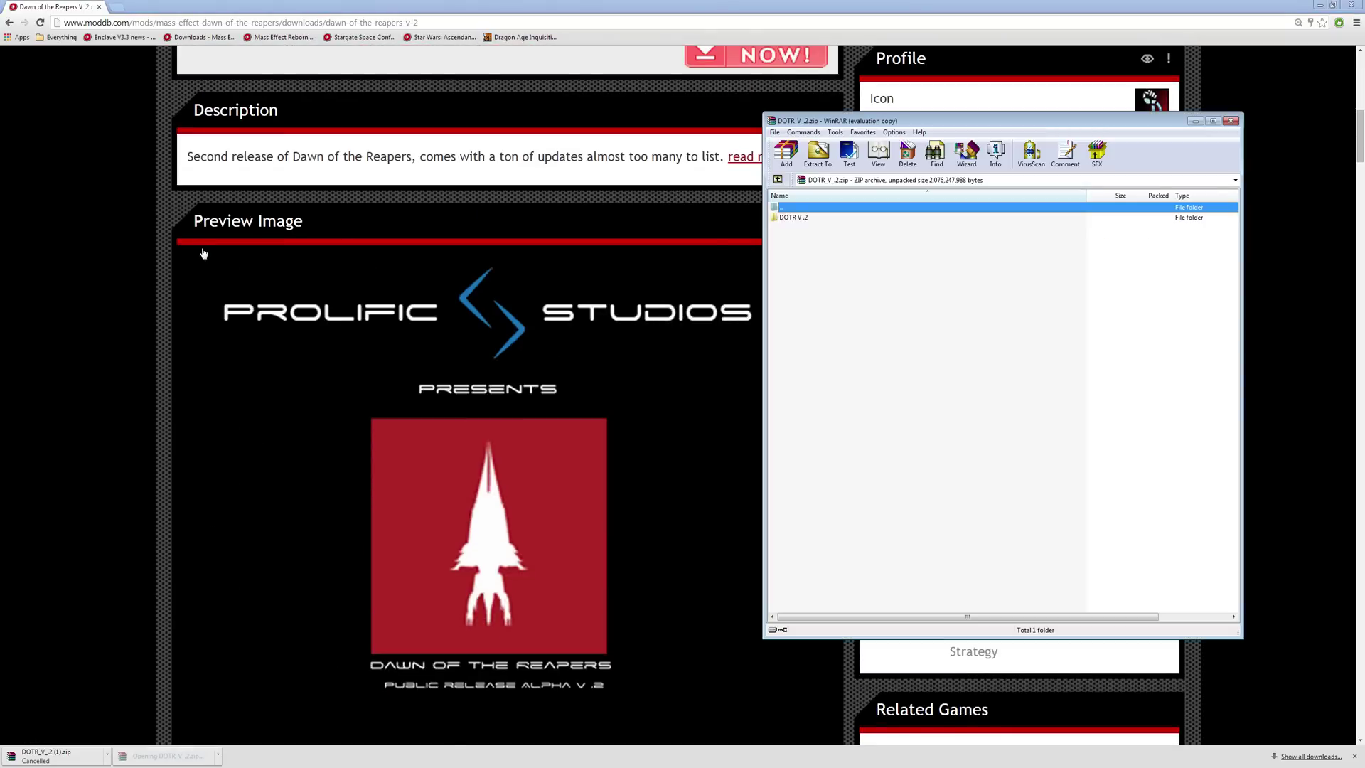
# Step: Revisit the Dawn of the Reapers V .2 file details page on ModDB, then minimize Chrome
pyautogui.click(203, 253)
pyautogui.scroll(10, 204, 254)
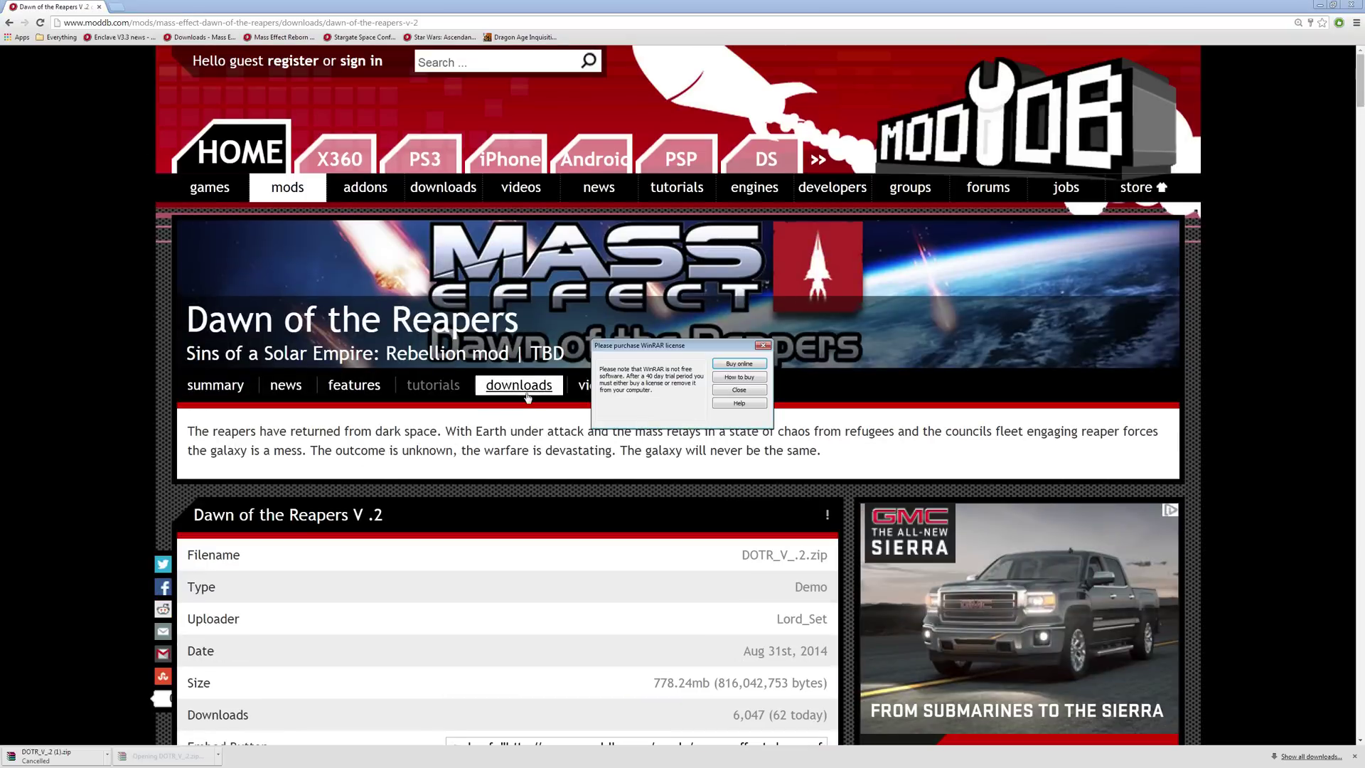
pyautogui.click(527, 393)
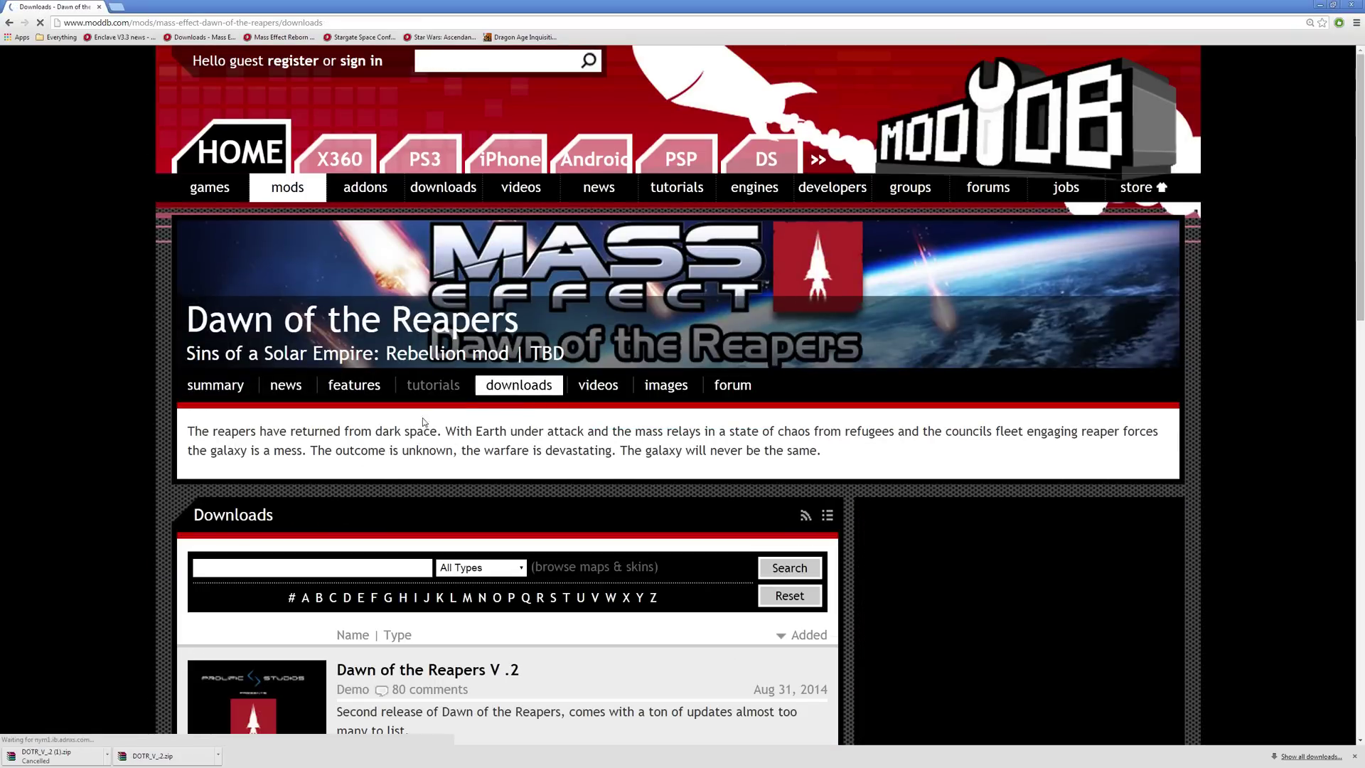
pyautogui.scroll(-4, 441, 387)
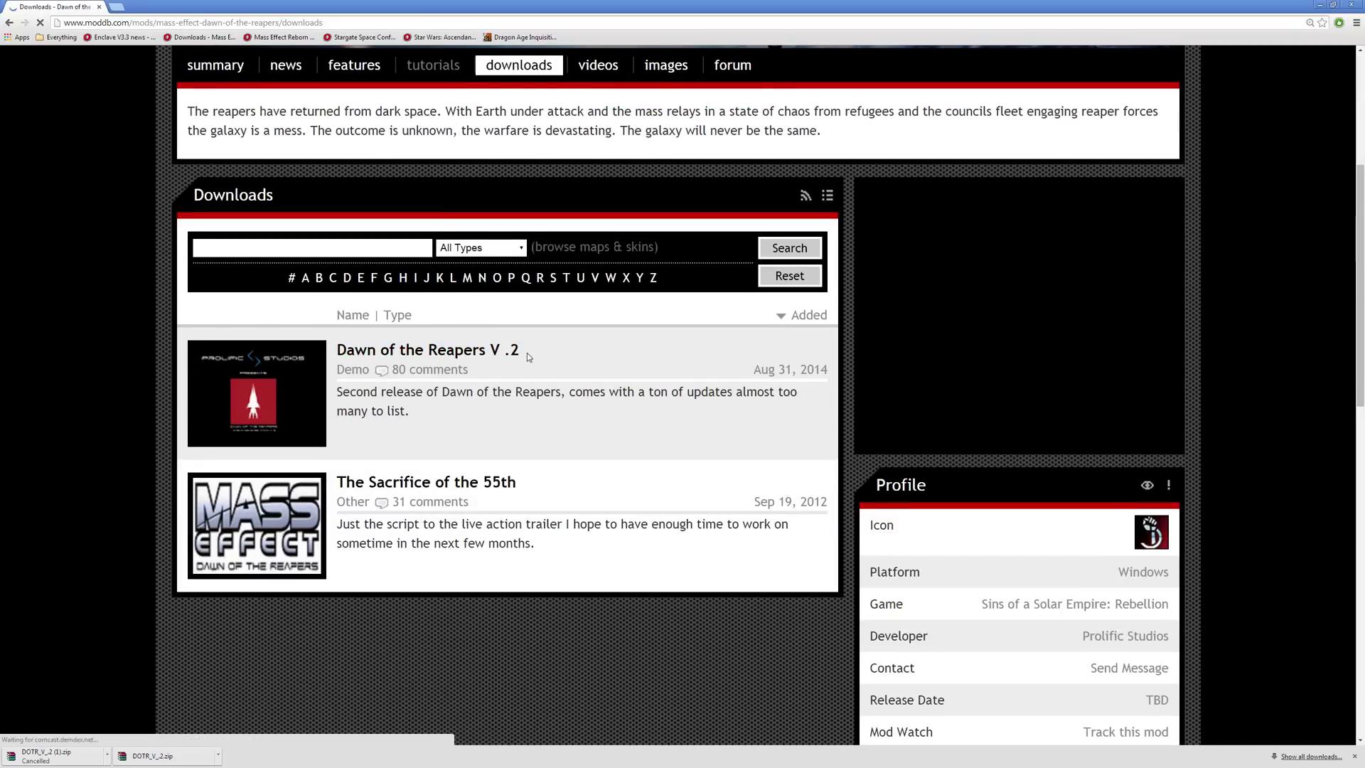
pyautogui.click(403, 356)
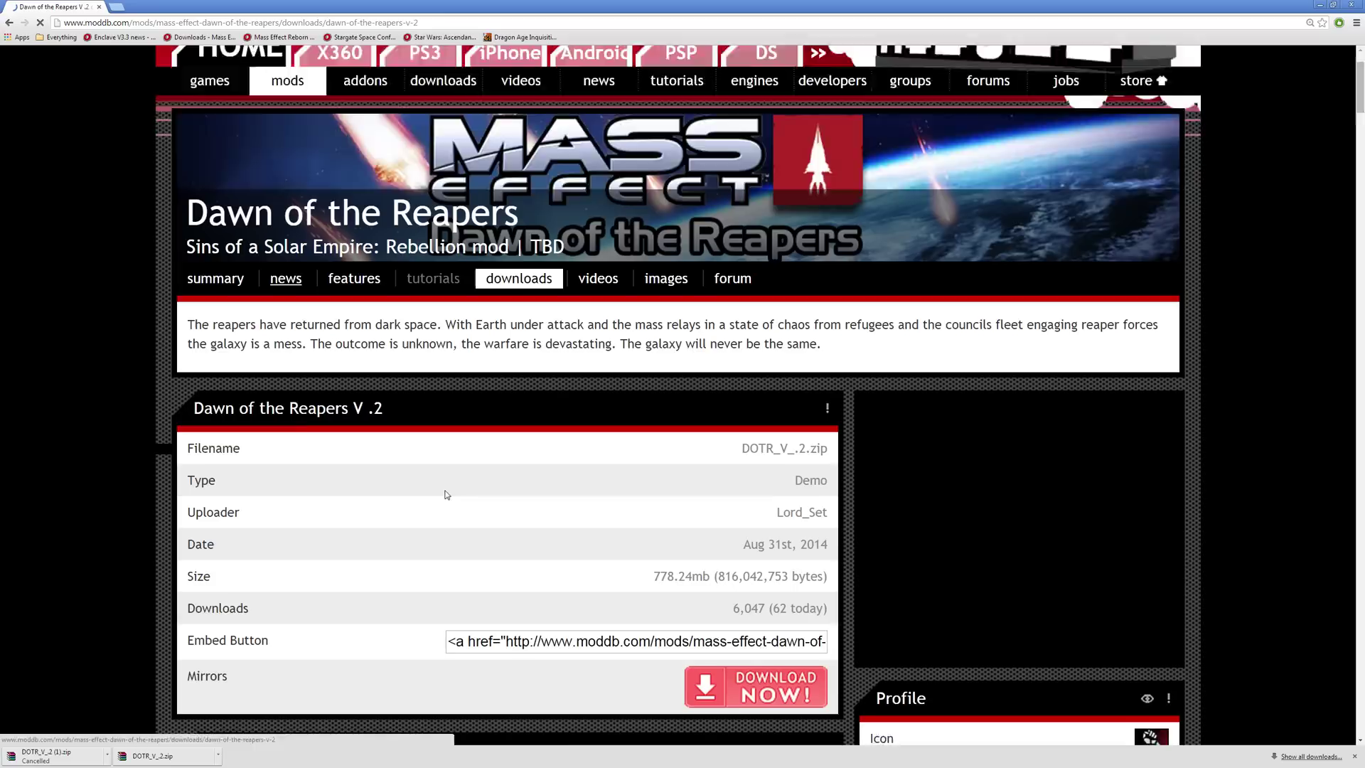
pyautogui.scroll(-2, 446, 494)
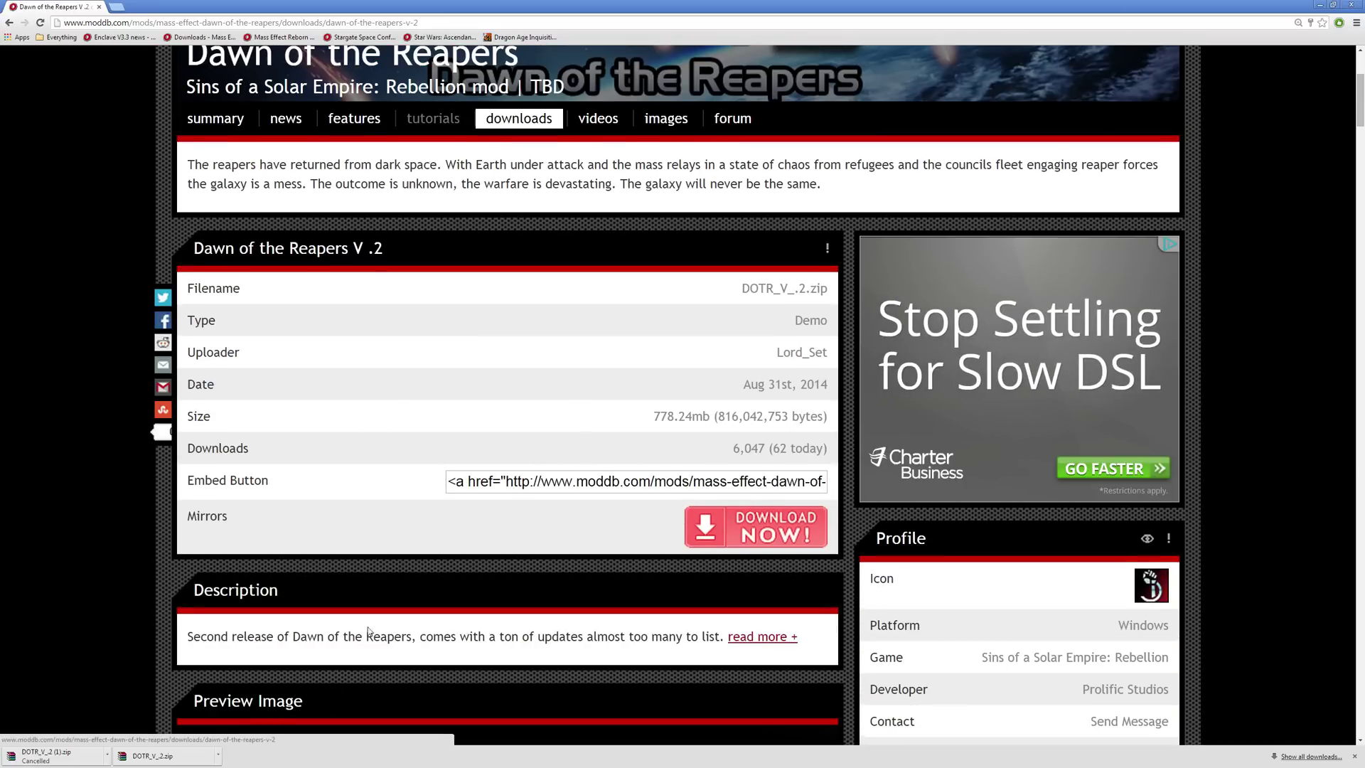
pyautogui.click(1320, 5)
# Step: Dismiss the WinRAR licence reminder and start the LAW.exe tool from the desktop
pyautogui.click(732, 394)
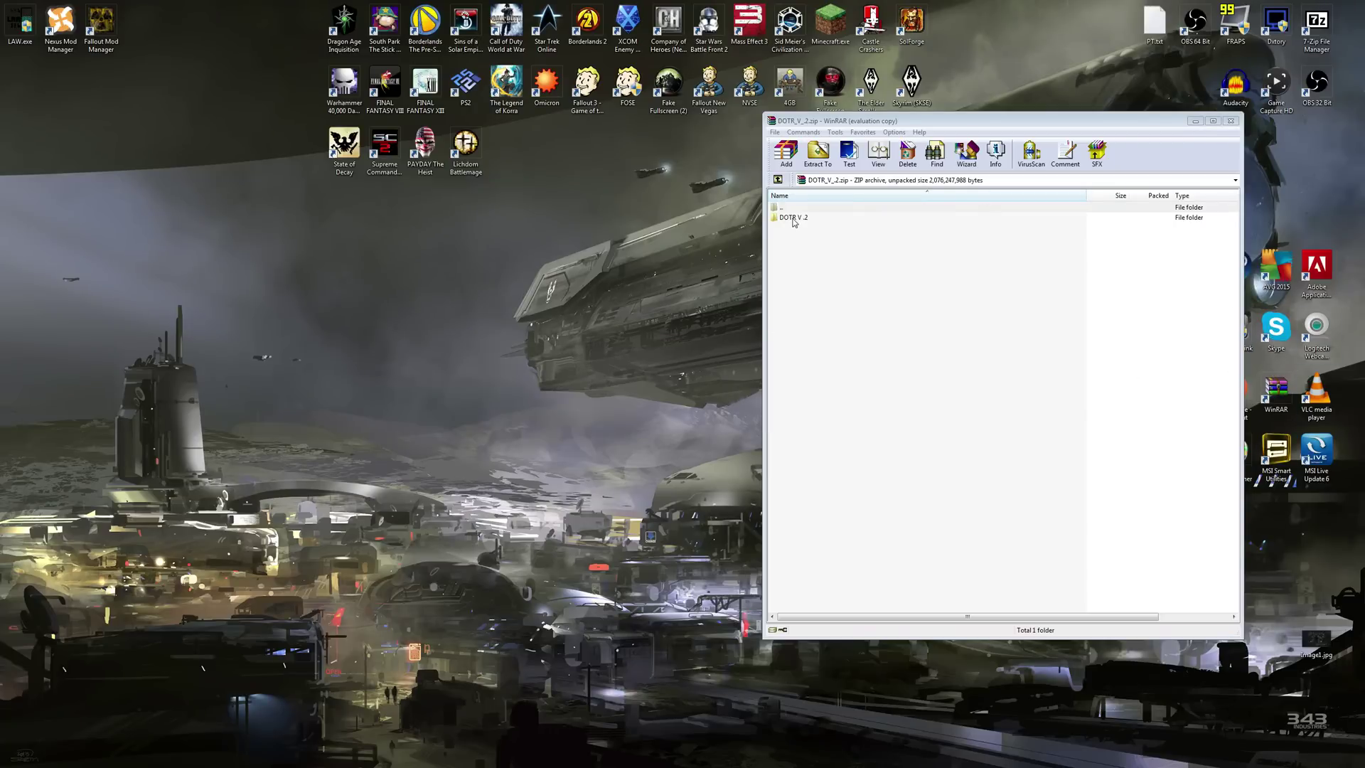
pyautogui.moveTo(867, 286); pyautogui.dragTo(803, 218)
pyautogui.click(21, 32)
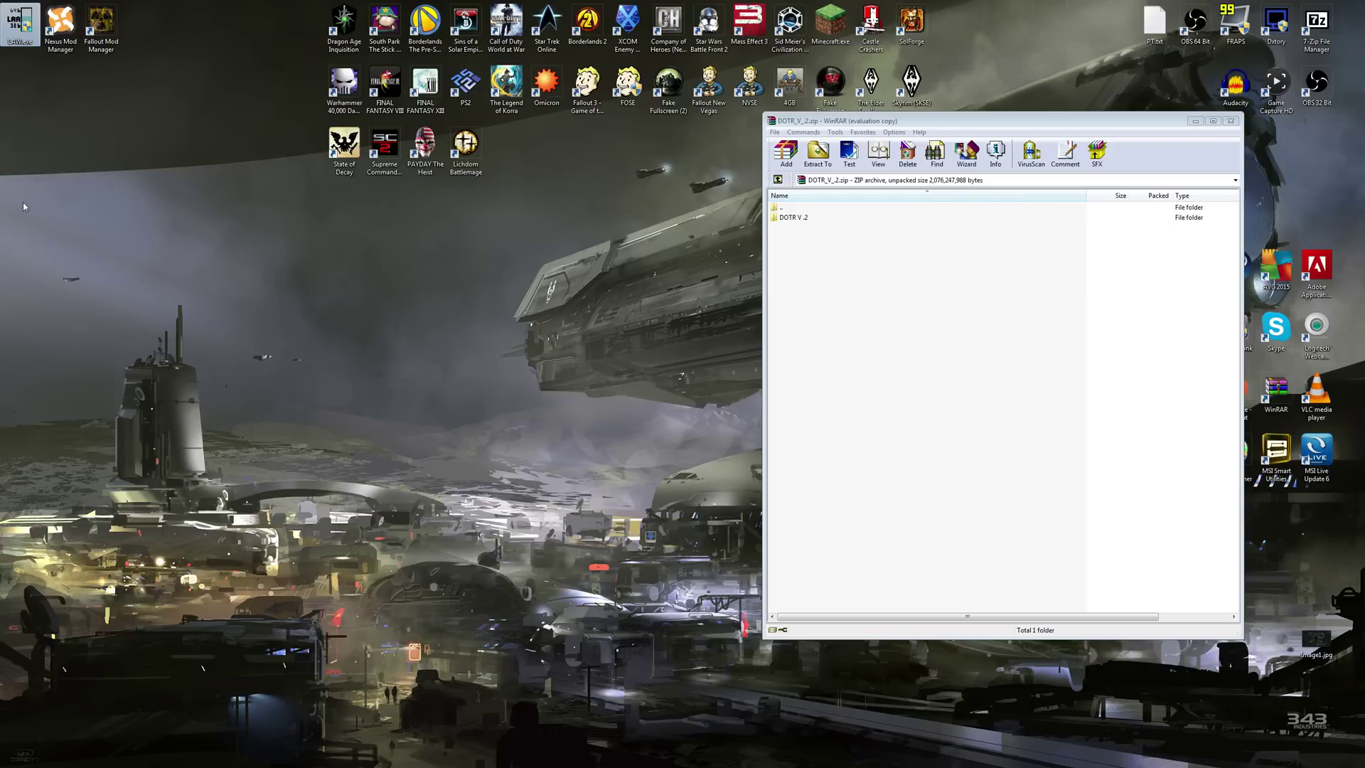
pyautogui.moveTo(22, 28); pyautogui.dragTo(197, 38)
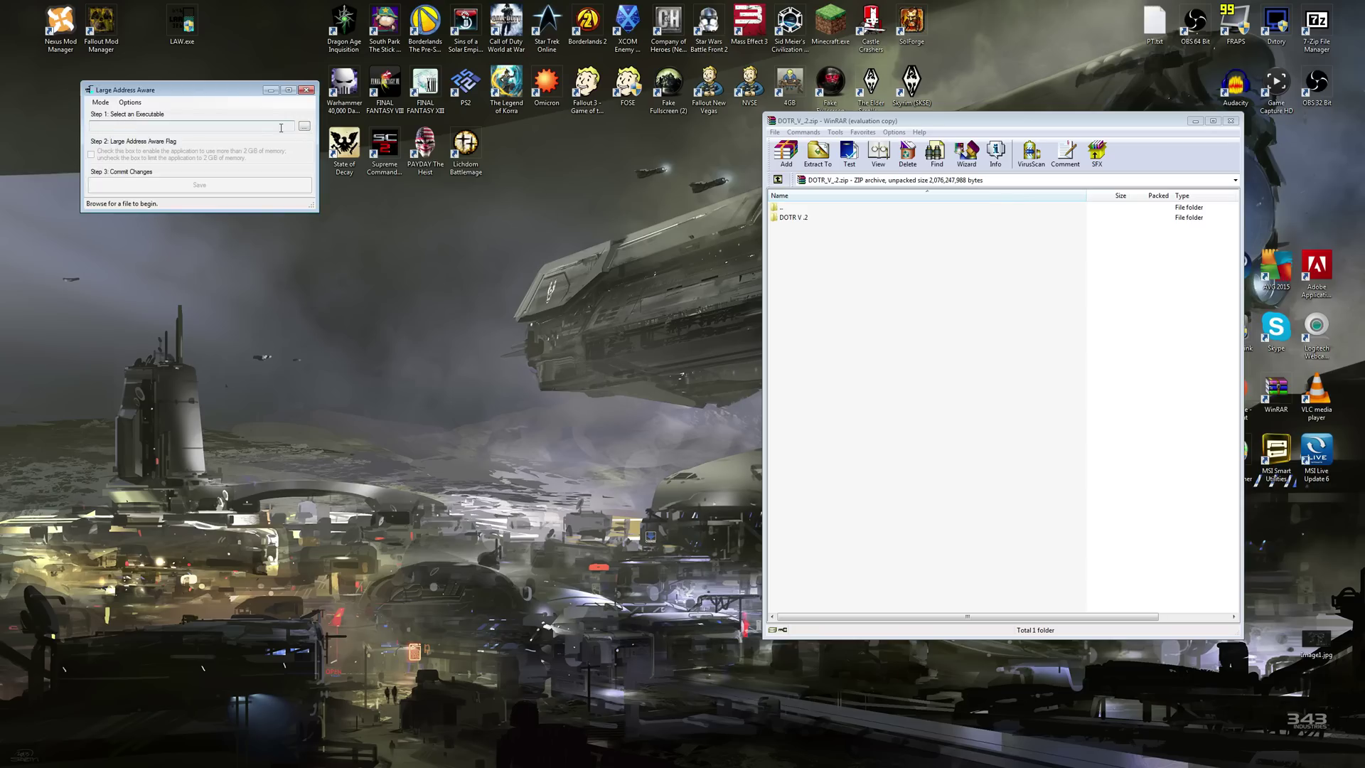
# Step: Browse to E:\Program Files (x86)\Games\SteamLibrary\SteamApps\common\Sins of a Solar Empire Rebellion
pyautogui.click(303, 129)
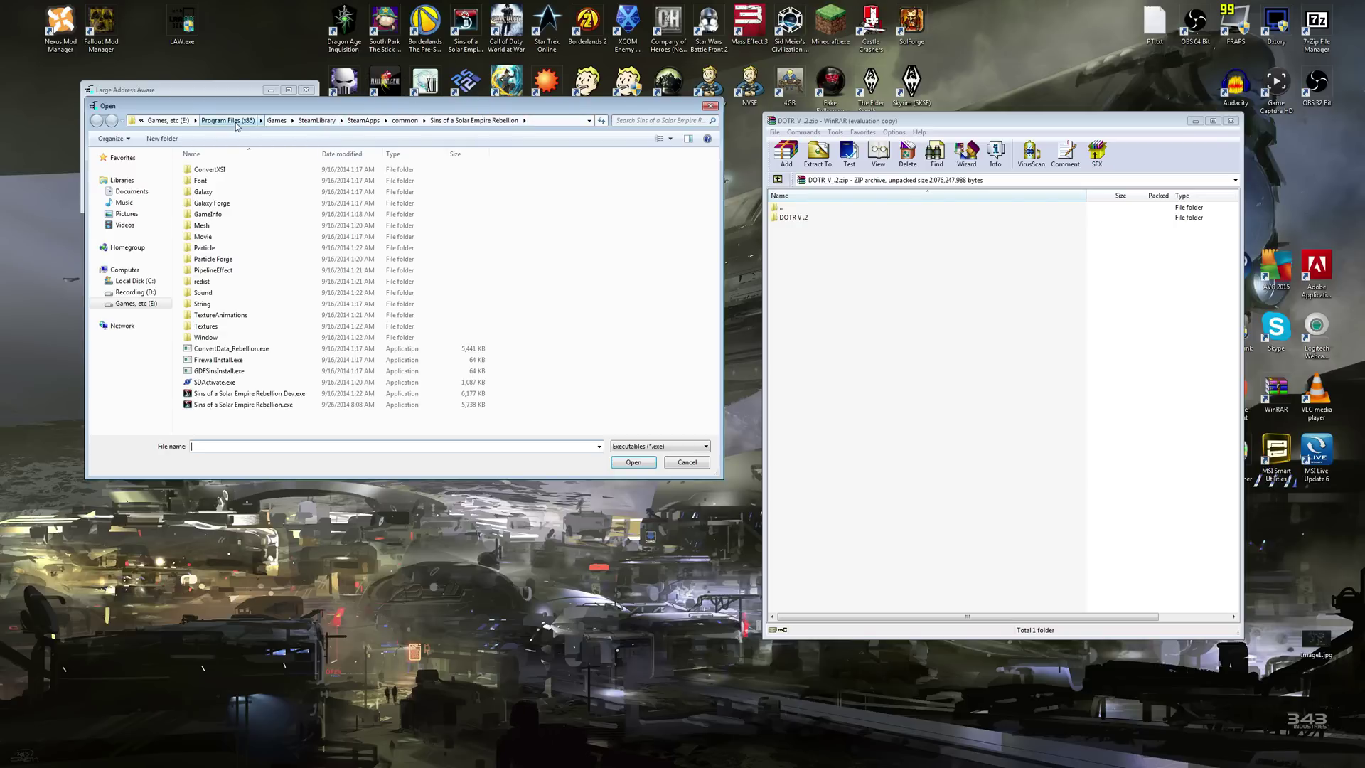
pyautogui.click(165, 121)
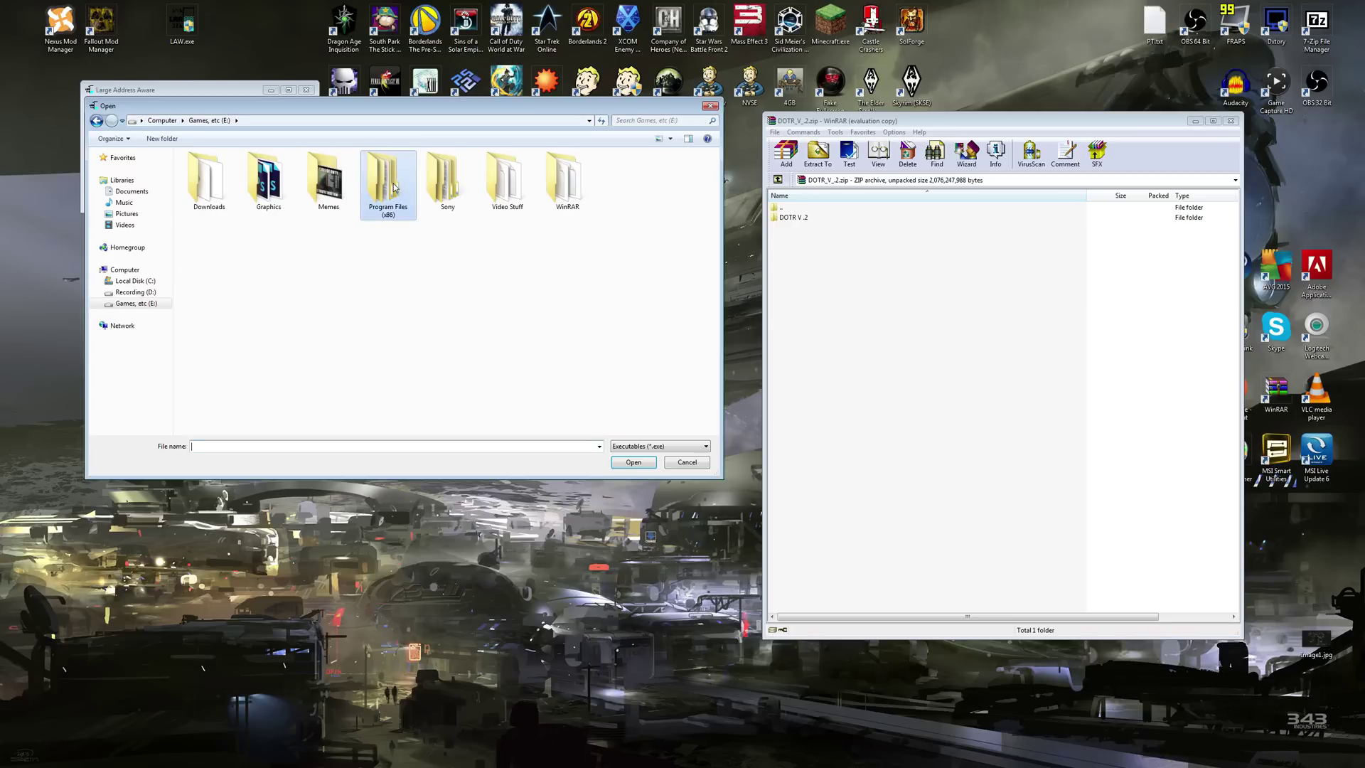
pyautogui.doubleClick(389, 185)
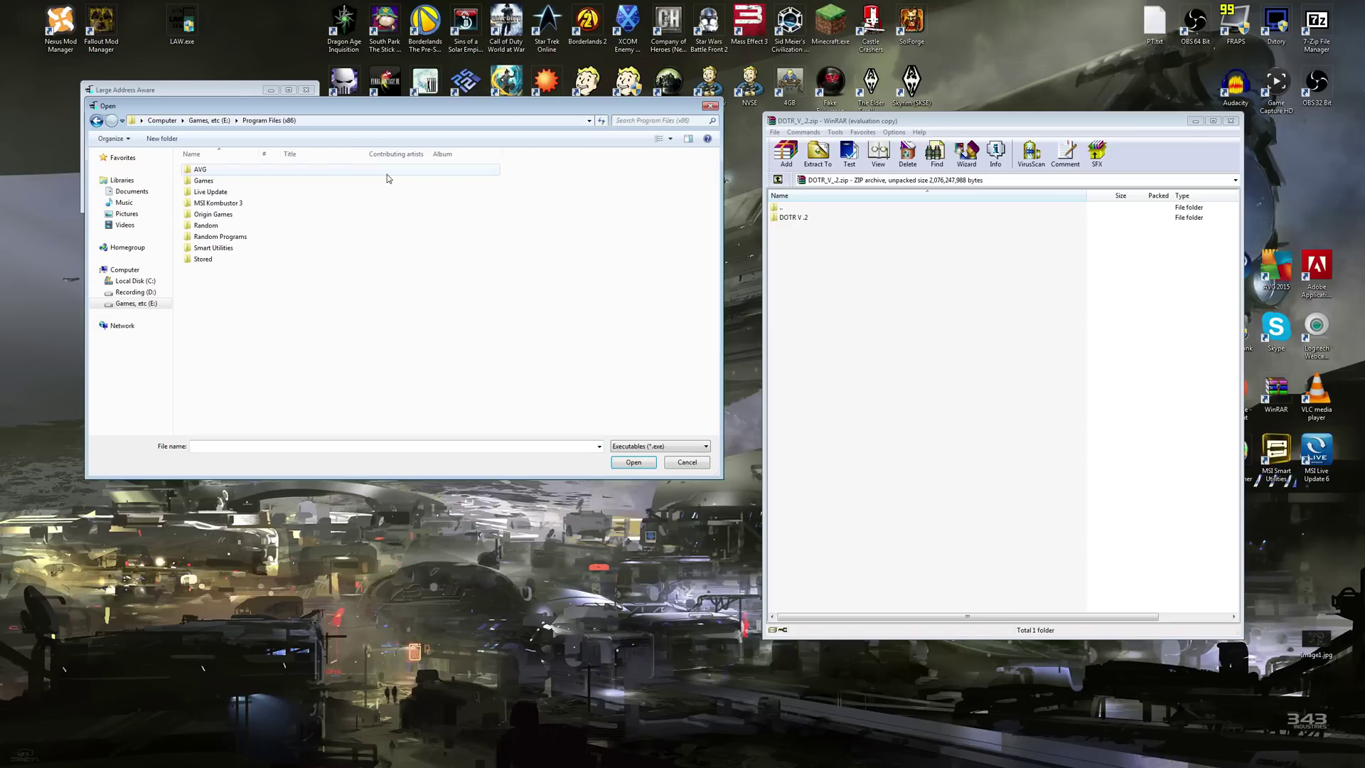
pyautogui.doubleClick(205, 183)
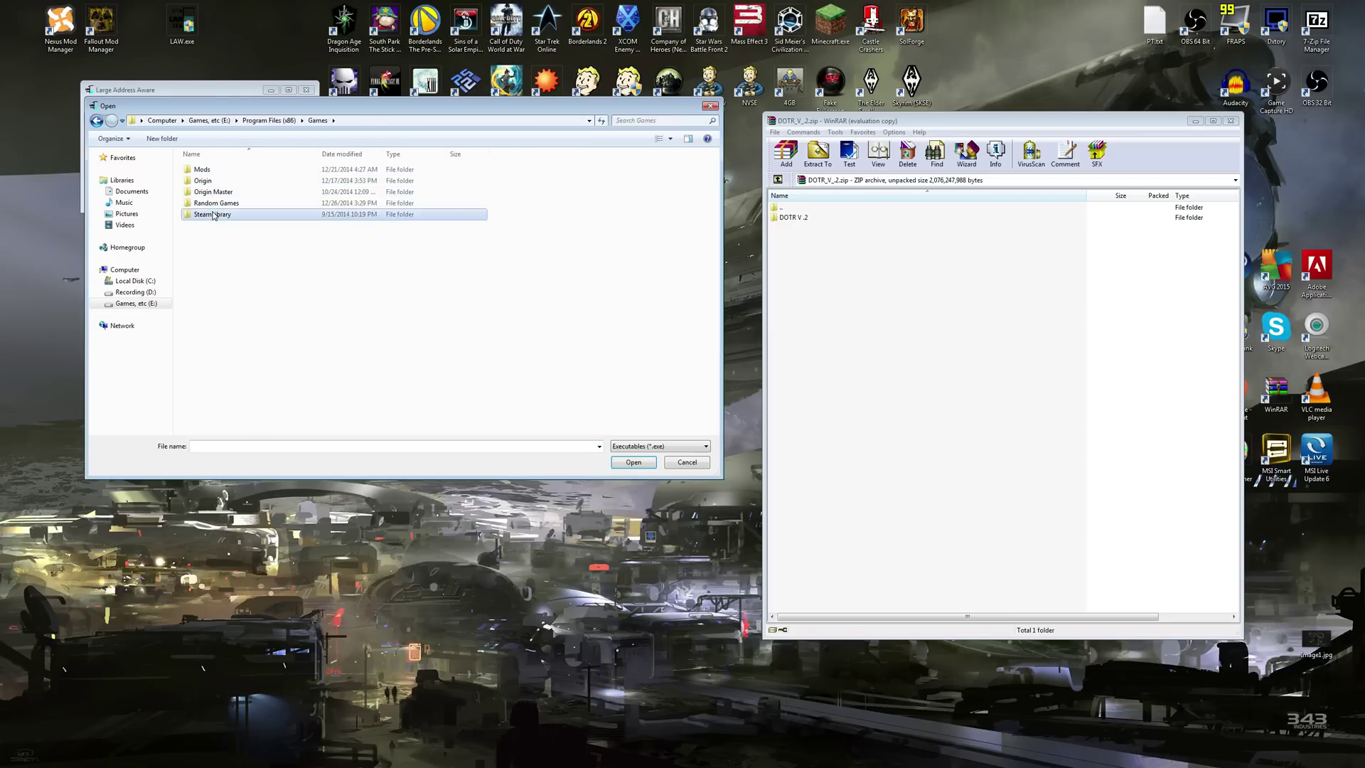
pyautogui.doubleClick(204, 173)
pyautogui.doubleClick(204, 173)
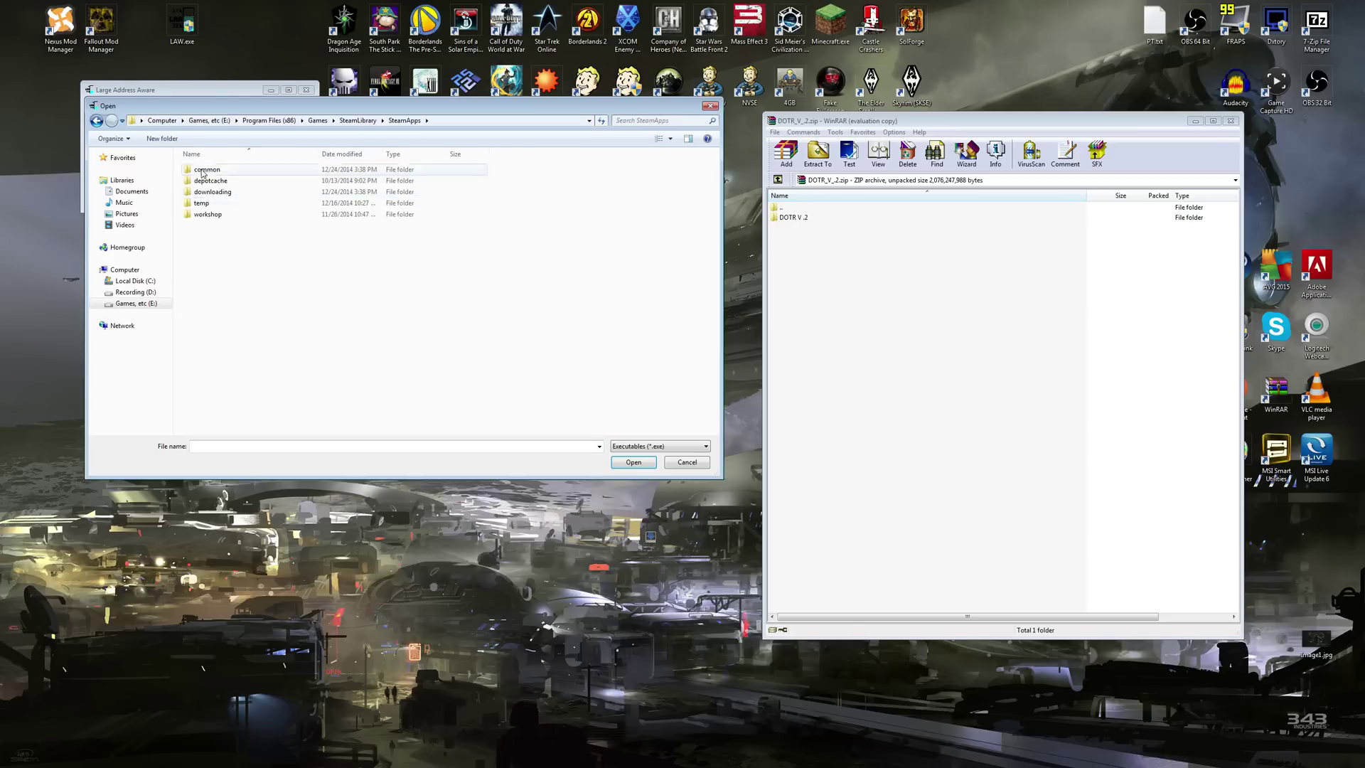
pyautogui.doubleClick(203, 174)
pyautogui.scroll(-3, 237, 302)
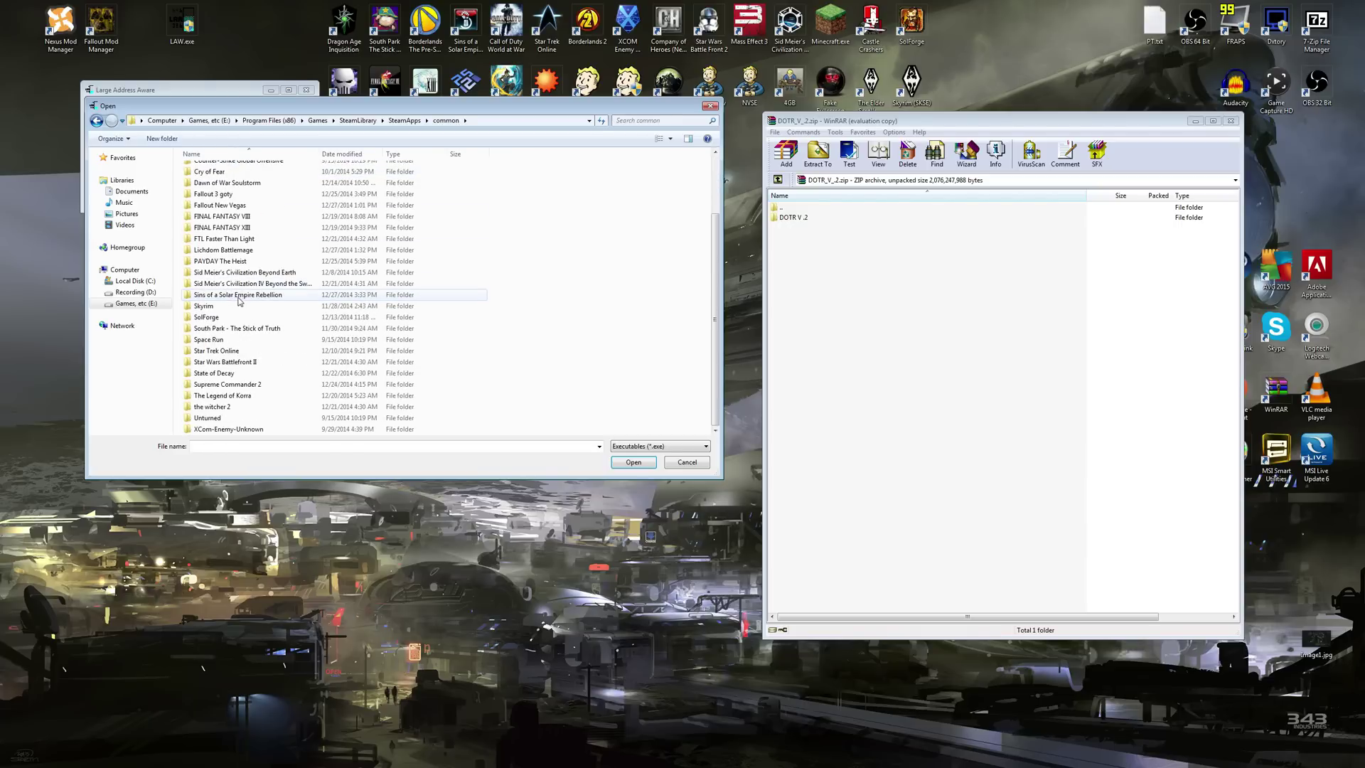
pyautogui.click(236, 298)
pyautogui.doubleClick(236, 297)
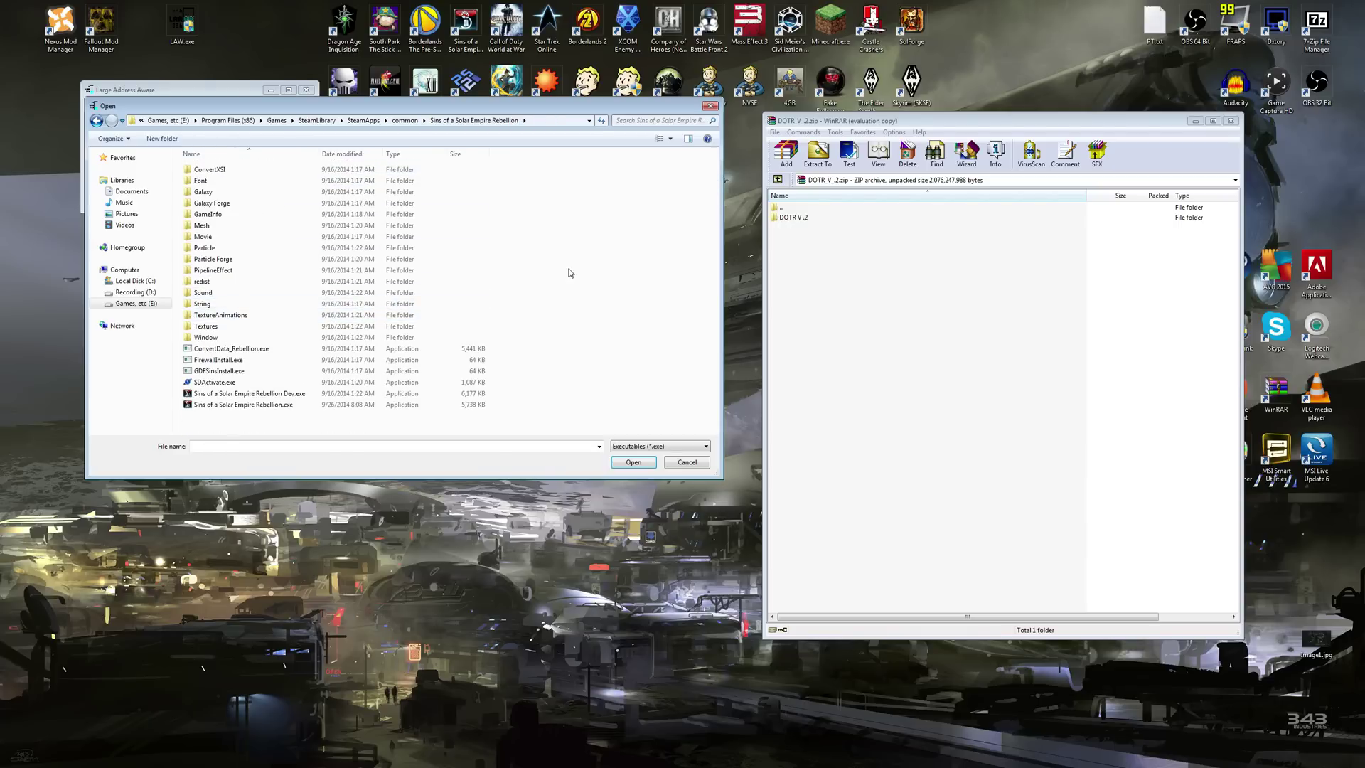
pyautogui.moveTo(249, 105); pyautogui.dragTo(698, 73)
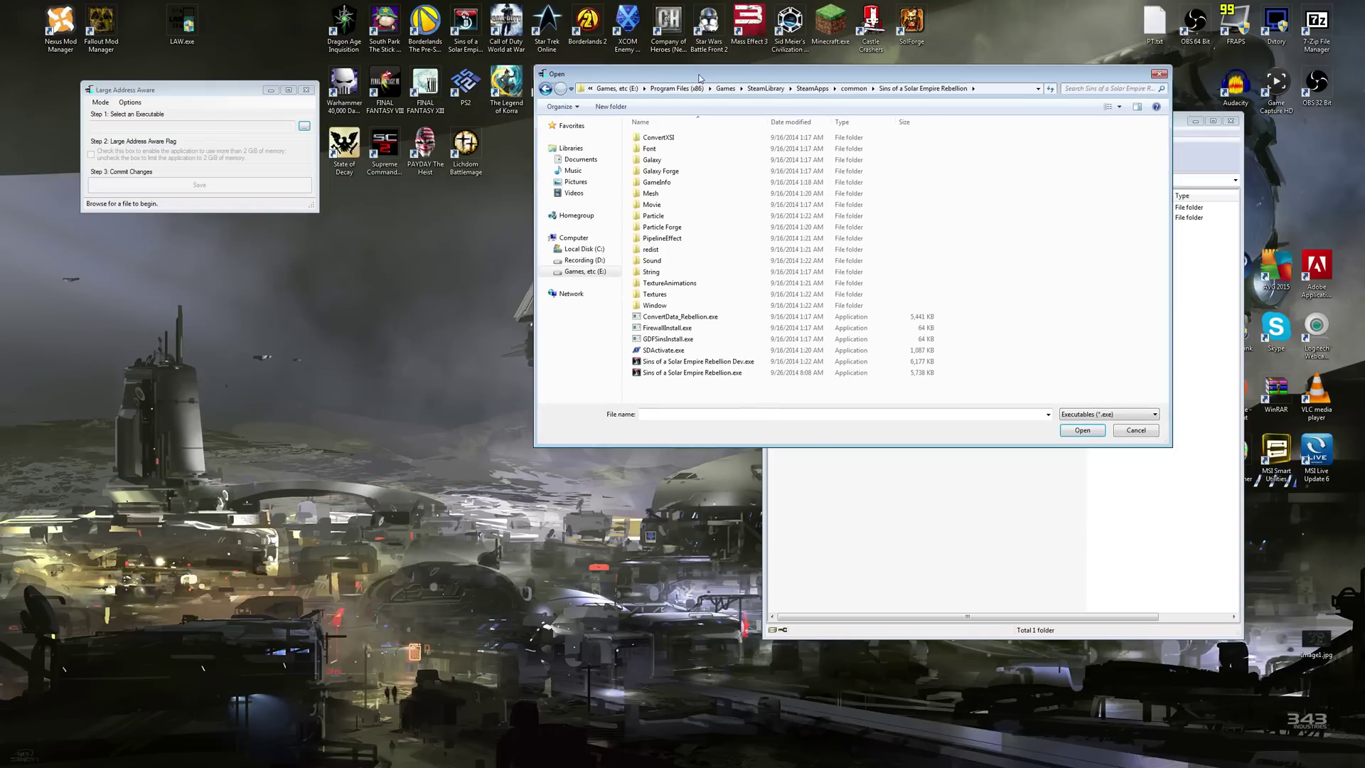
# Step: Load Sins of a Solar Empire Rebellion.exe into Large Address Aware
pyautogui.doubleClick(680, 373)
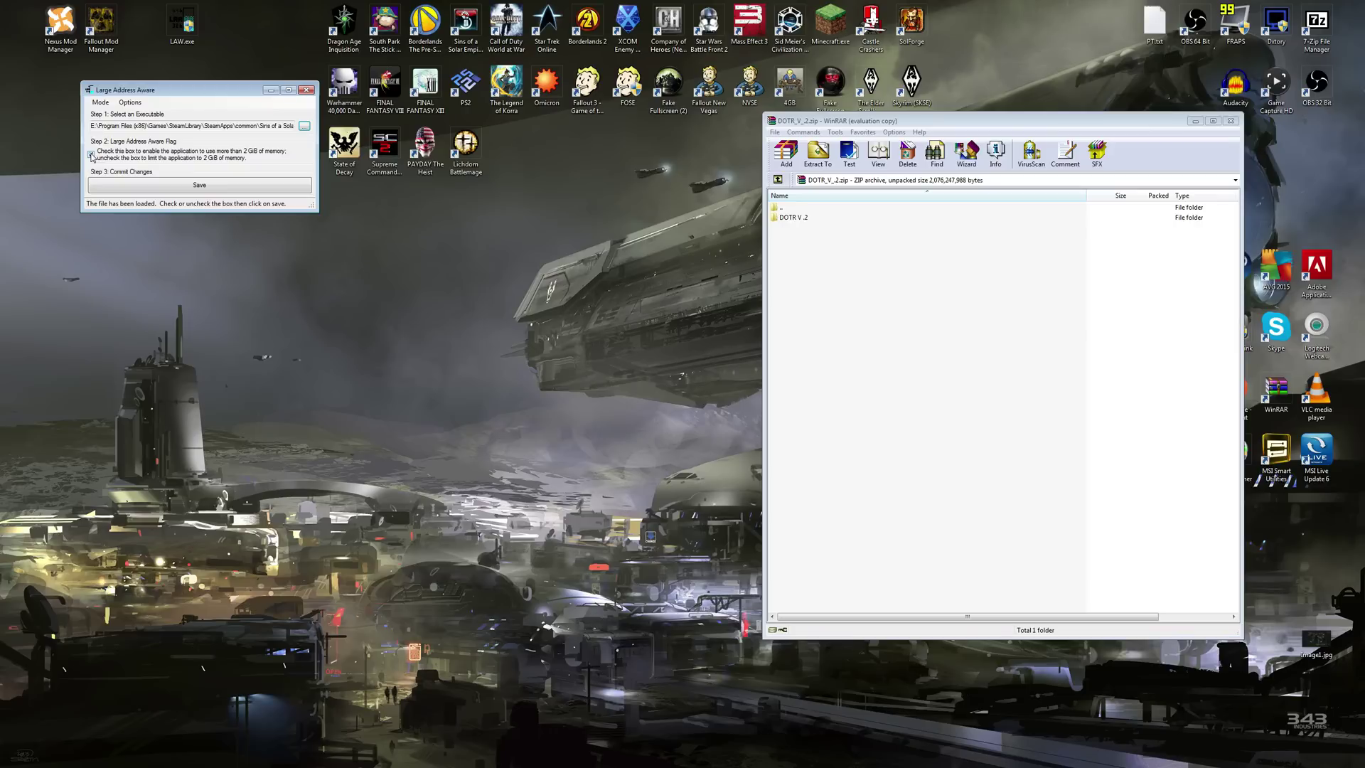
# Step: Enable the Large Address Aware flag for the game executable and return the LAW.exe icon to the top-left
pyautogui.click(92, 155)
pyautogui.click(91, 155)
pyautogui.moveTo(182, 23); pyautogui.dragTo(366, 427)
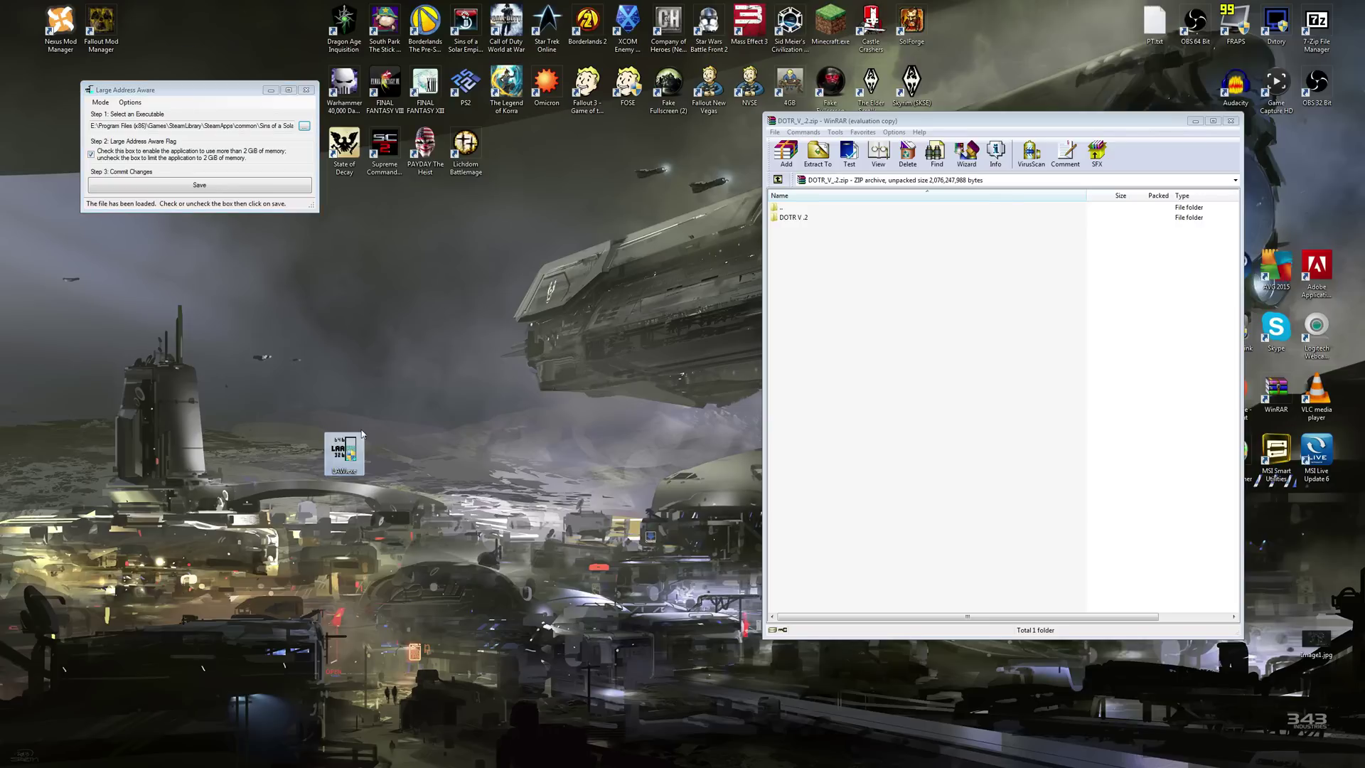
pyautogui.moveTo(266, 371); pyautogui.dragTo(403, 444)
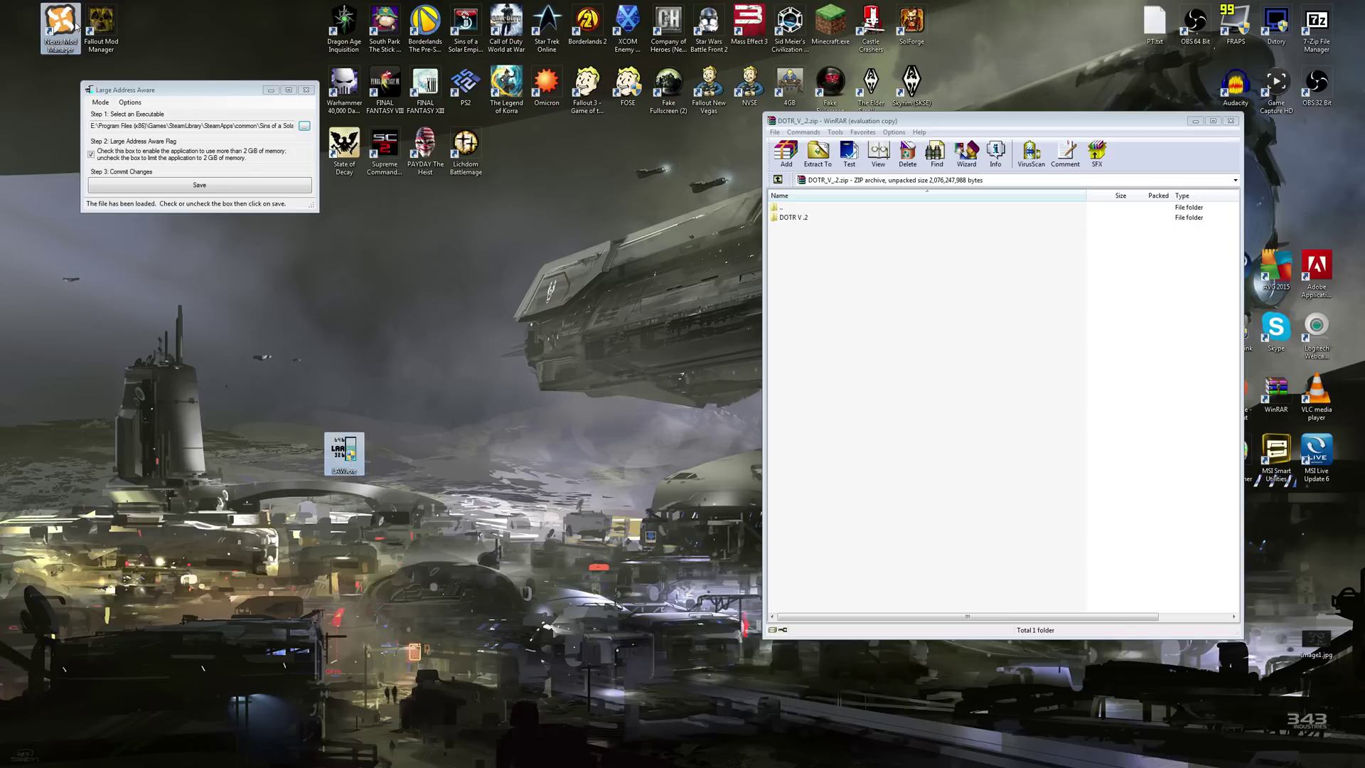
pyautogui.moveTo(25, 31); pyautogui.dragTo(21, 29)
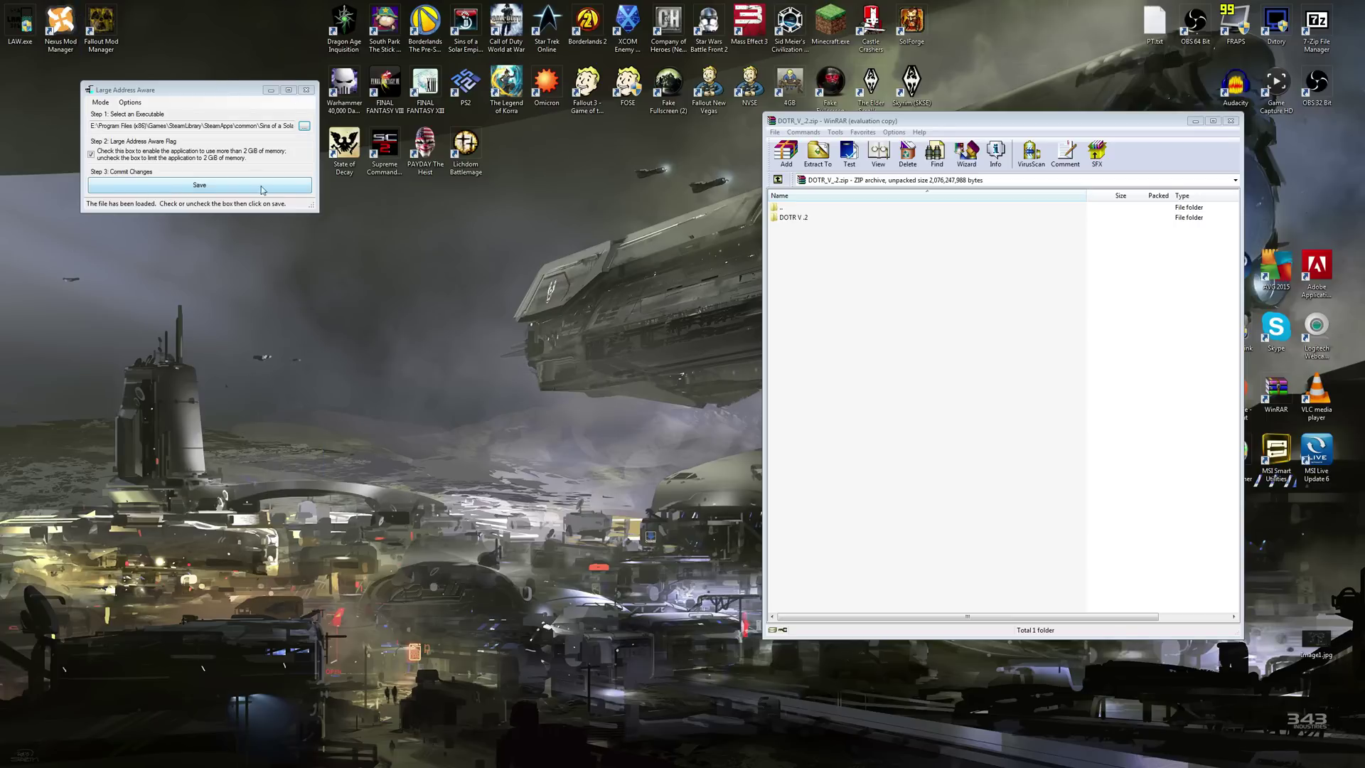
# Step: Close Large Address Aware and open the Documents library in a new Explorer window
pyautogui.click(305, 90)
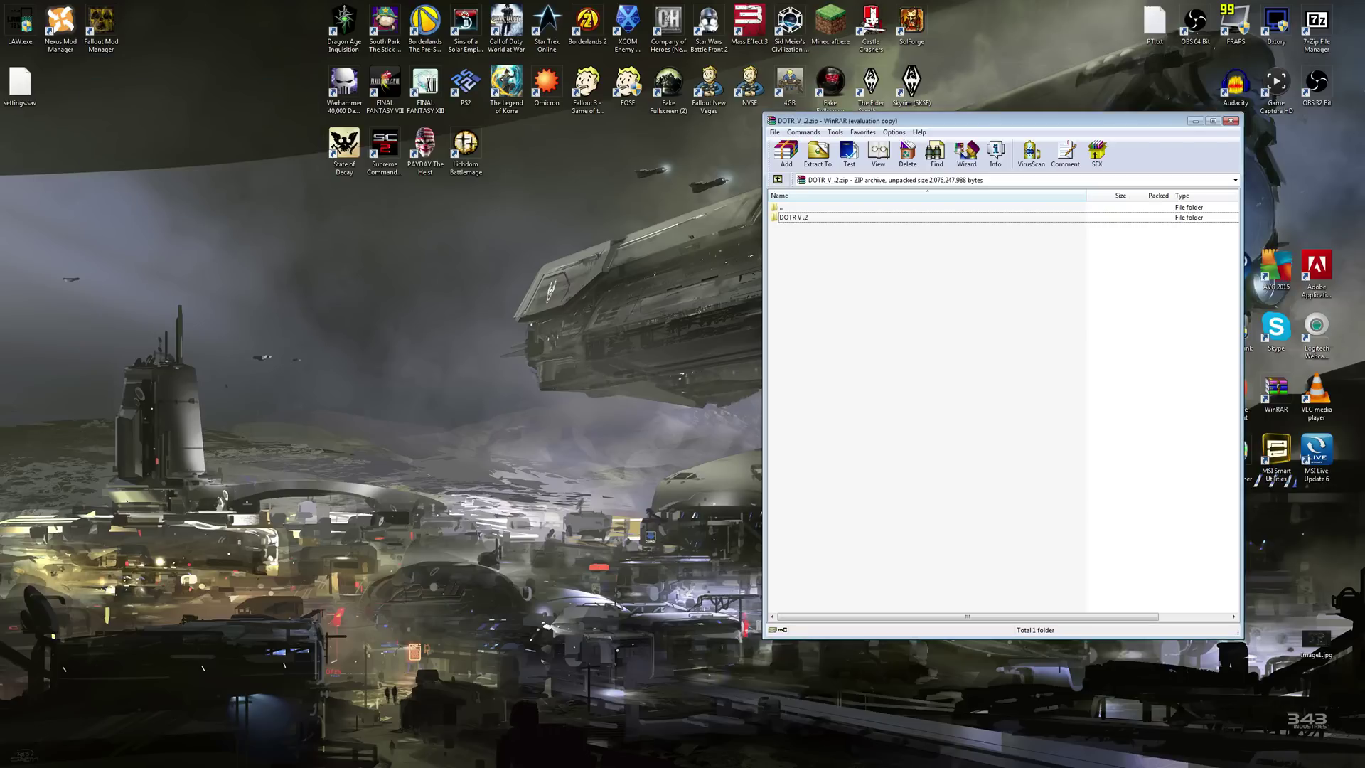
pyautogui.press('super+e')
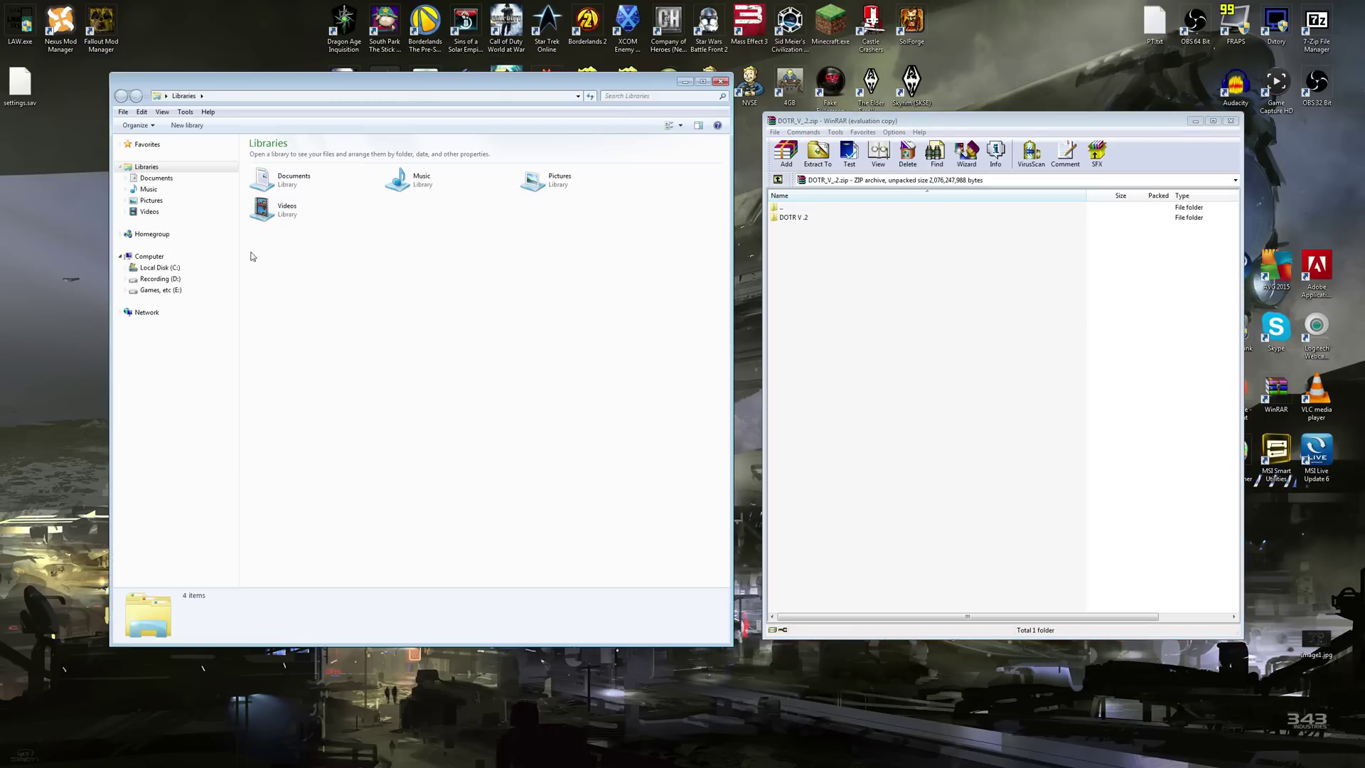
pyautogui.click(149, 178)
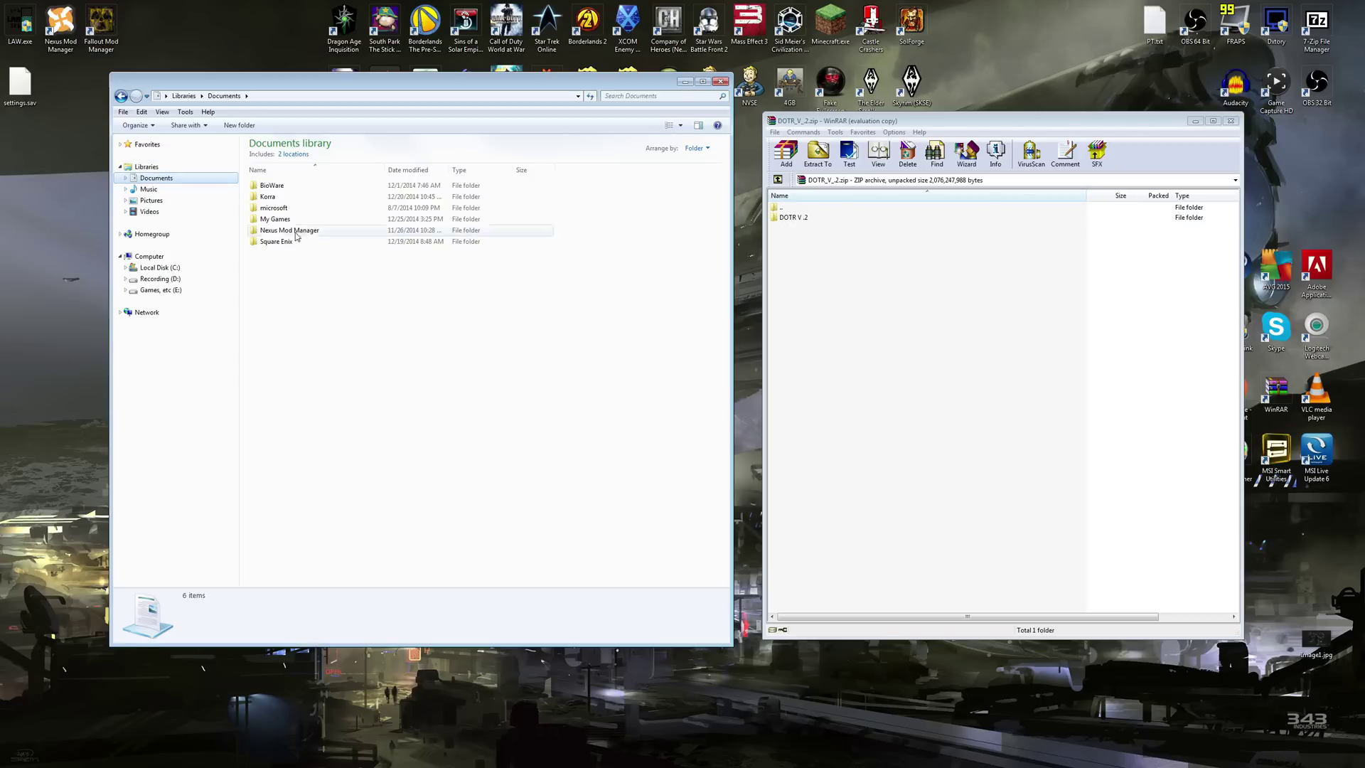
# Step: Navigate My Games > Ironclad Games > Sins of a Solar Empire Rebellion > Mods-Rebellion v1.82
pyautogui.doubleClick(273, 220)
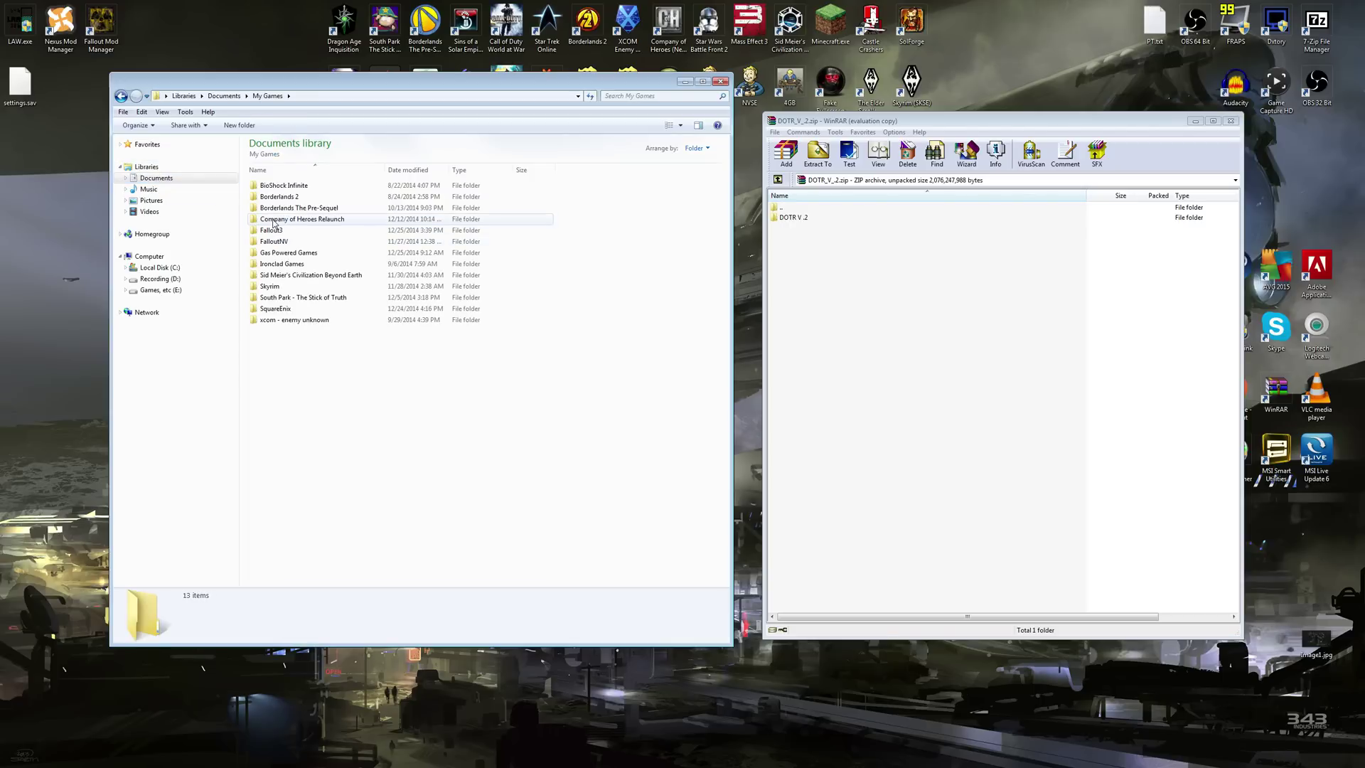
pyautogui.doubleClick(283, 265)
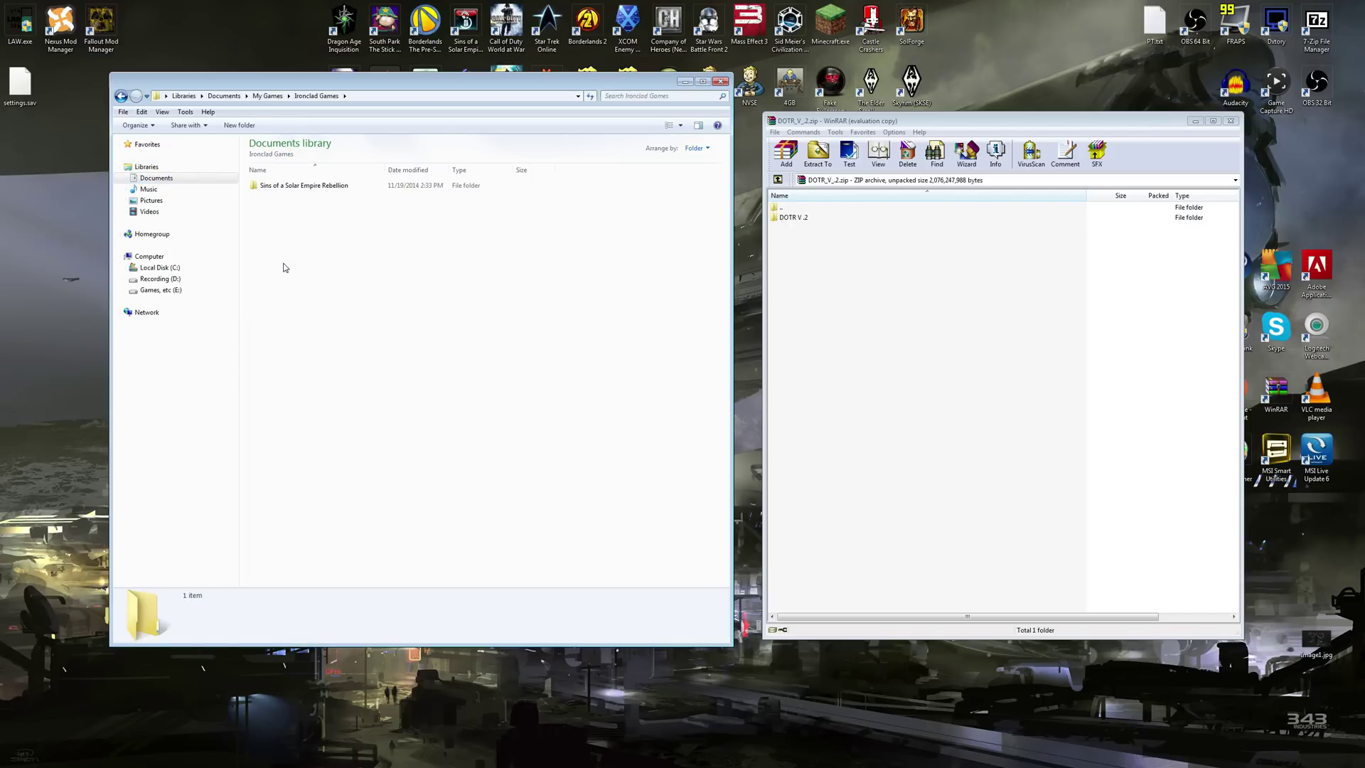
pyautogui.doubleClick(284, 186)
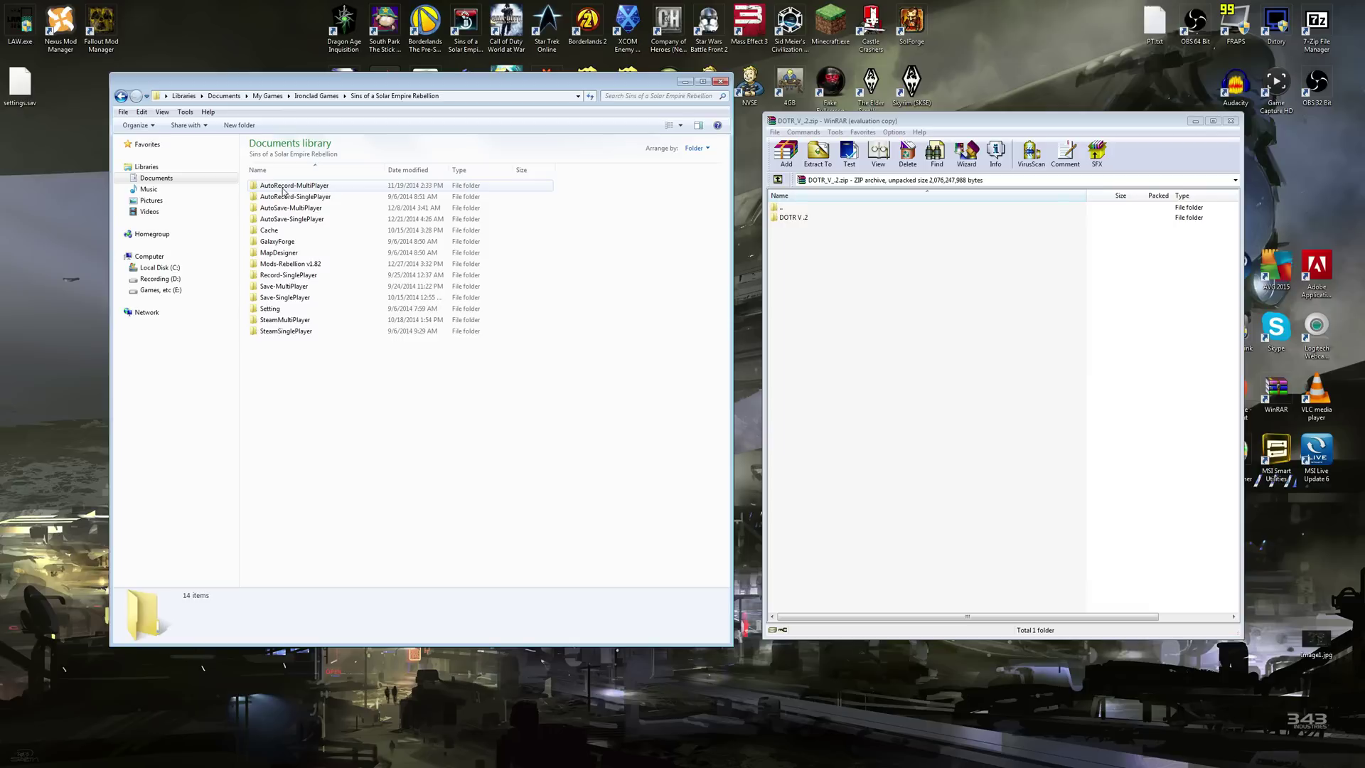
pyautogui.doubleClick(285, 264)
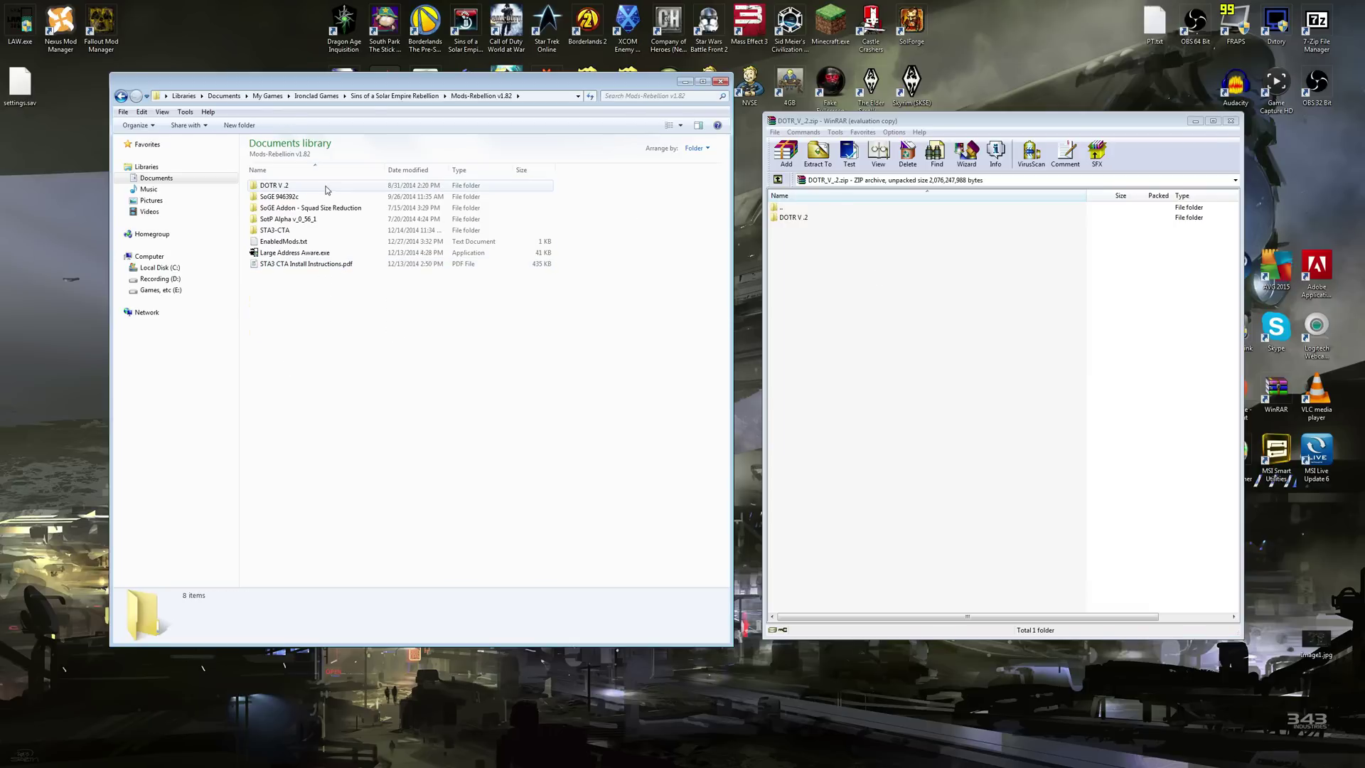
pyautogui.click(263, 189)
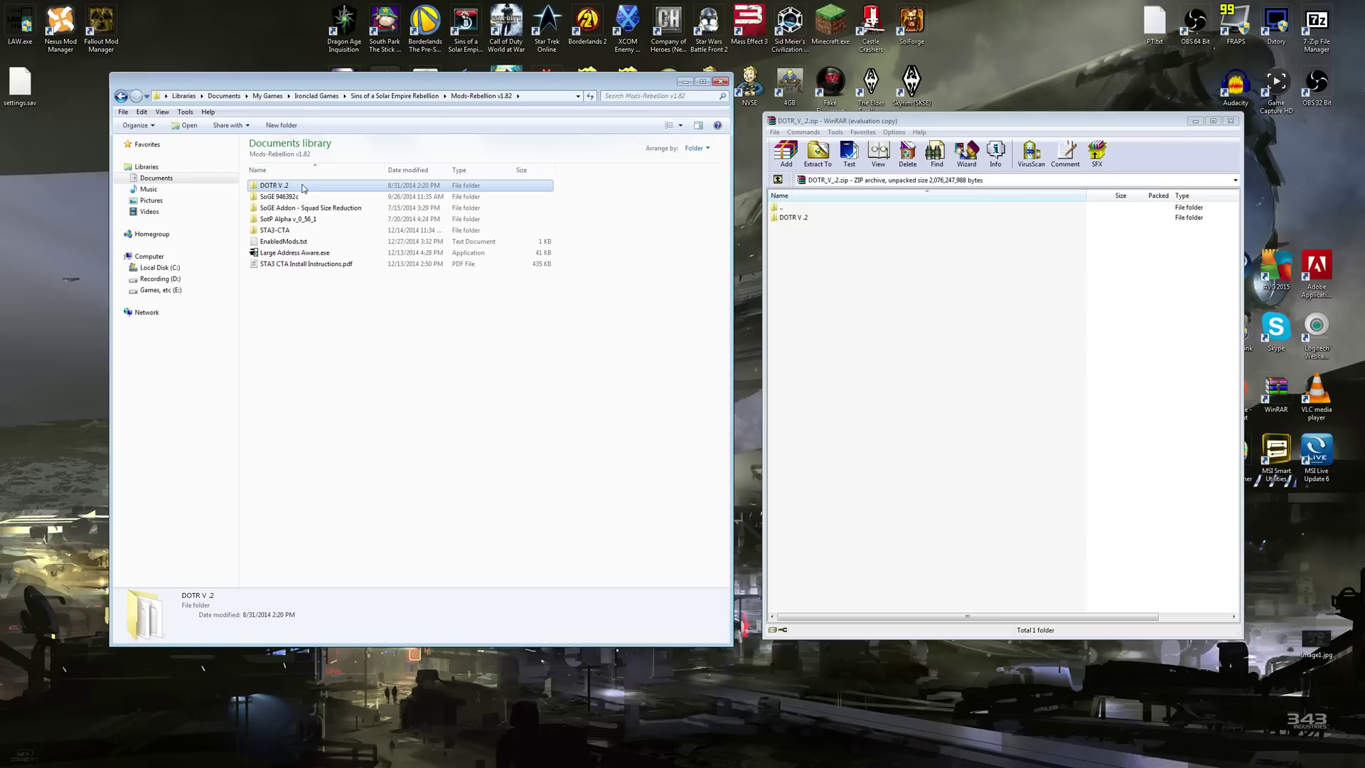
pyautogui.click(405, 253)
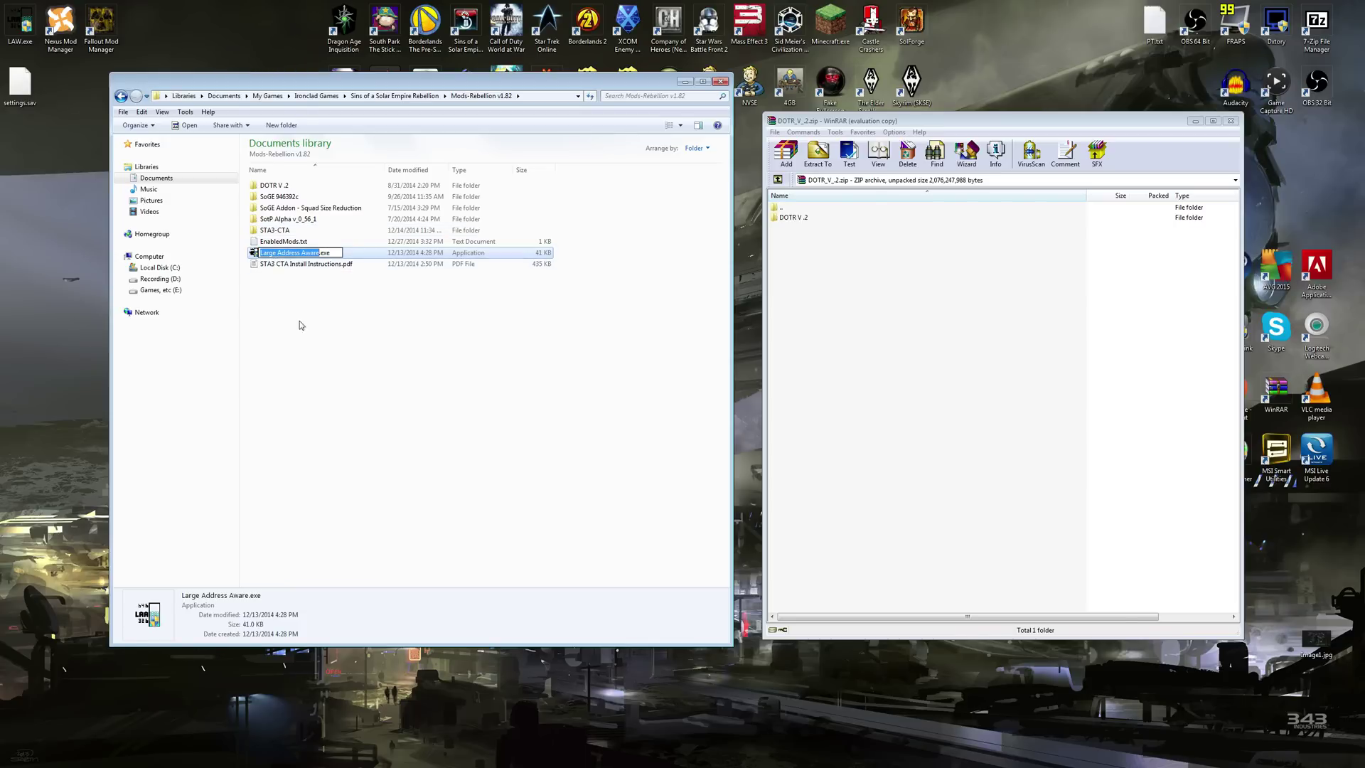
pyautogui.click(332, 306)
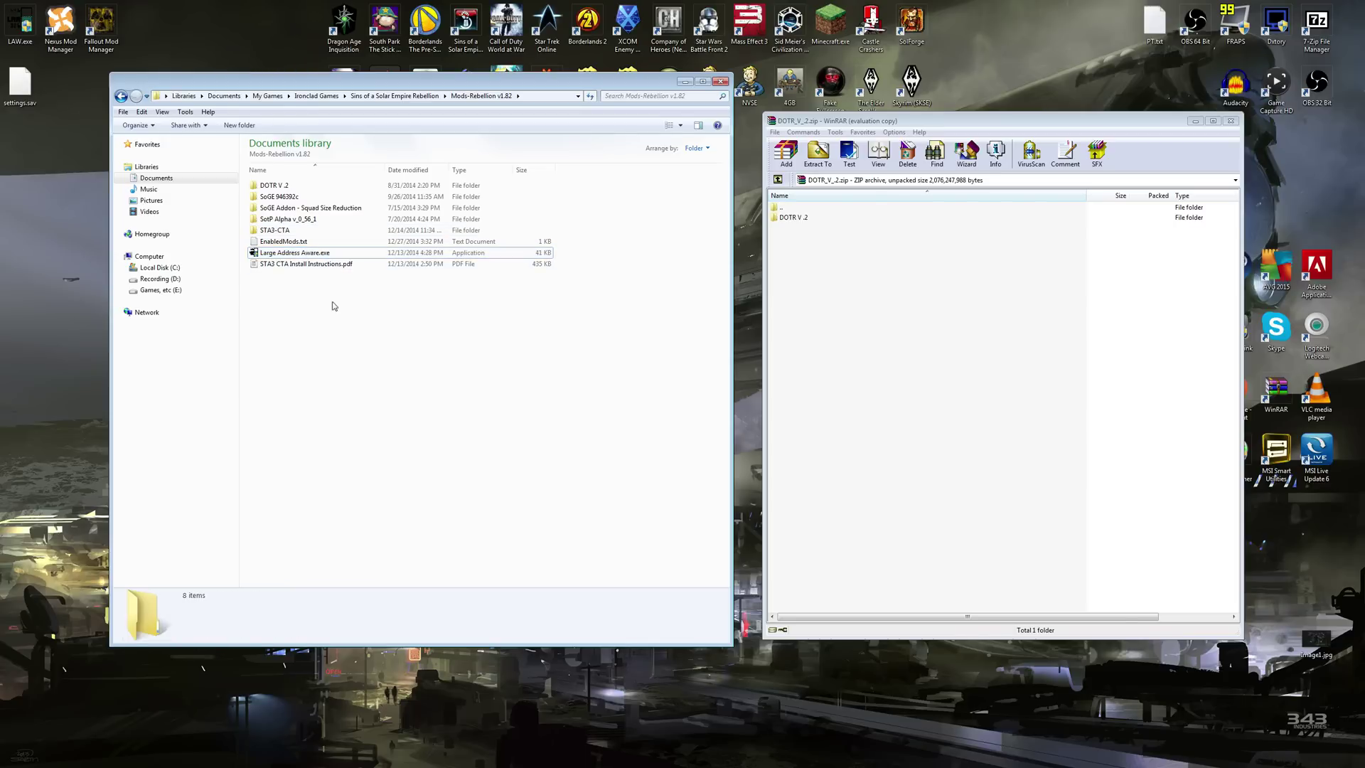
pyautogui.click(290, 234)
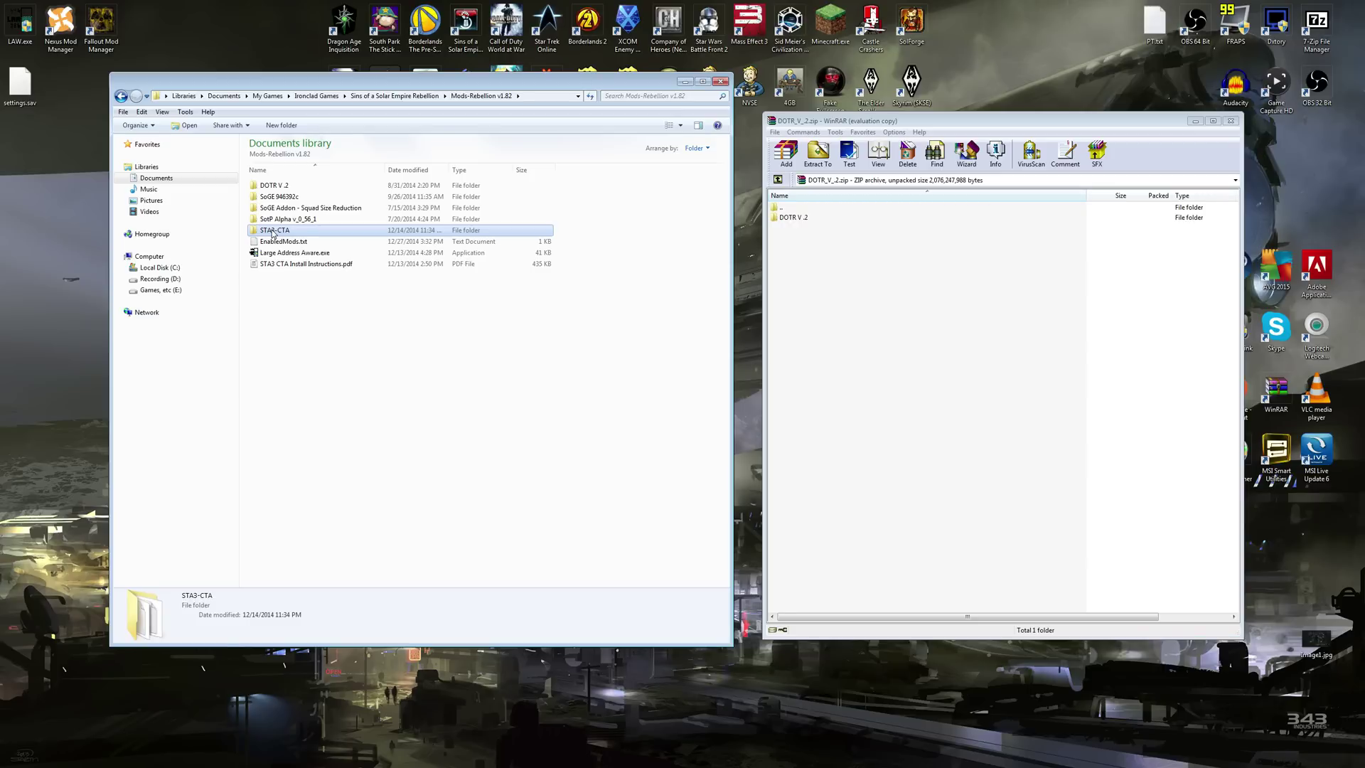
# Step: Drag DOTR V .2 from WinRAR into Mods-Rebellion v1.82, answering No to the folder merge
pyautogui.click(364, 375)
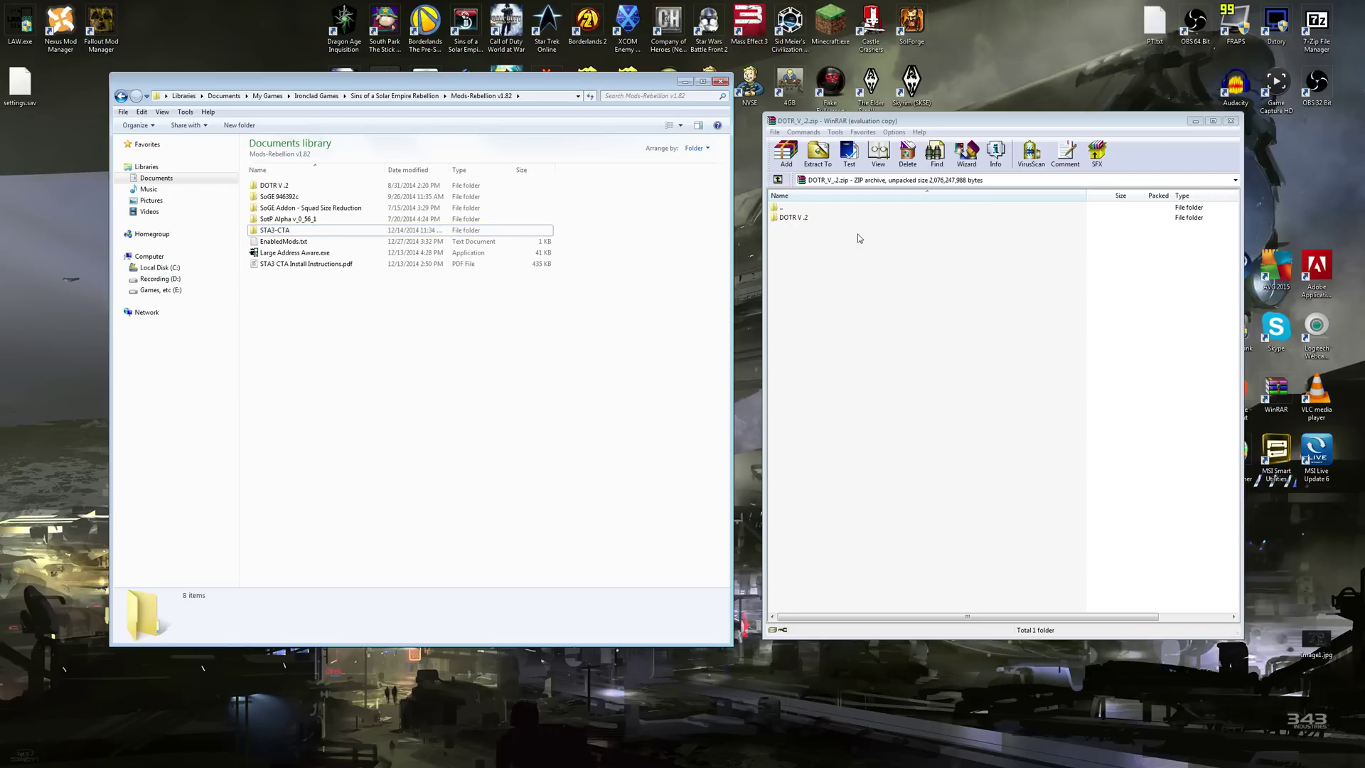
pyautogui.click(807, 219)
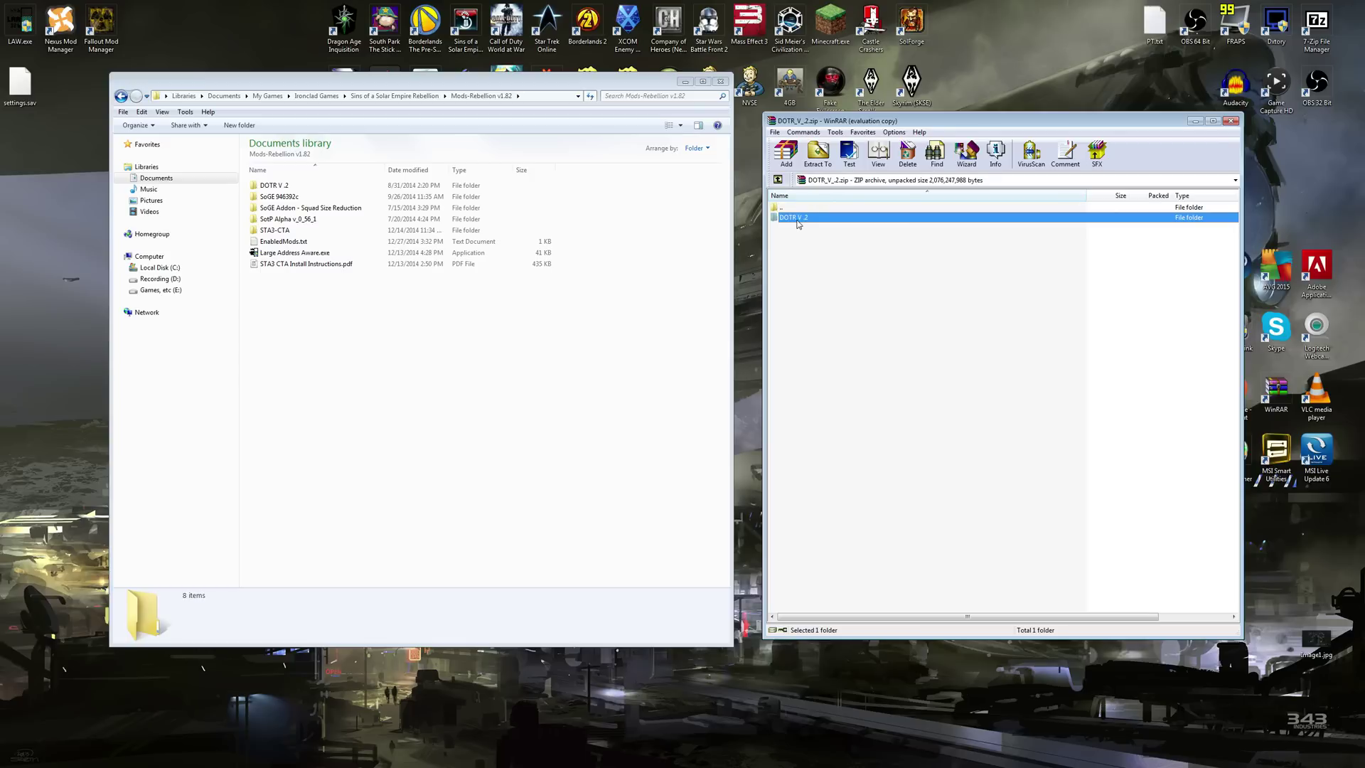
pyautogui.moveTo(796, 224); pyautogui.dragTo(310, 383)
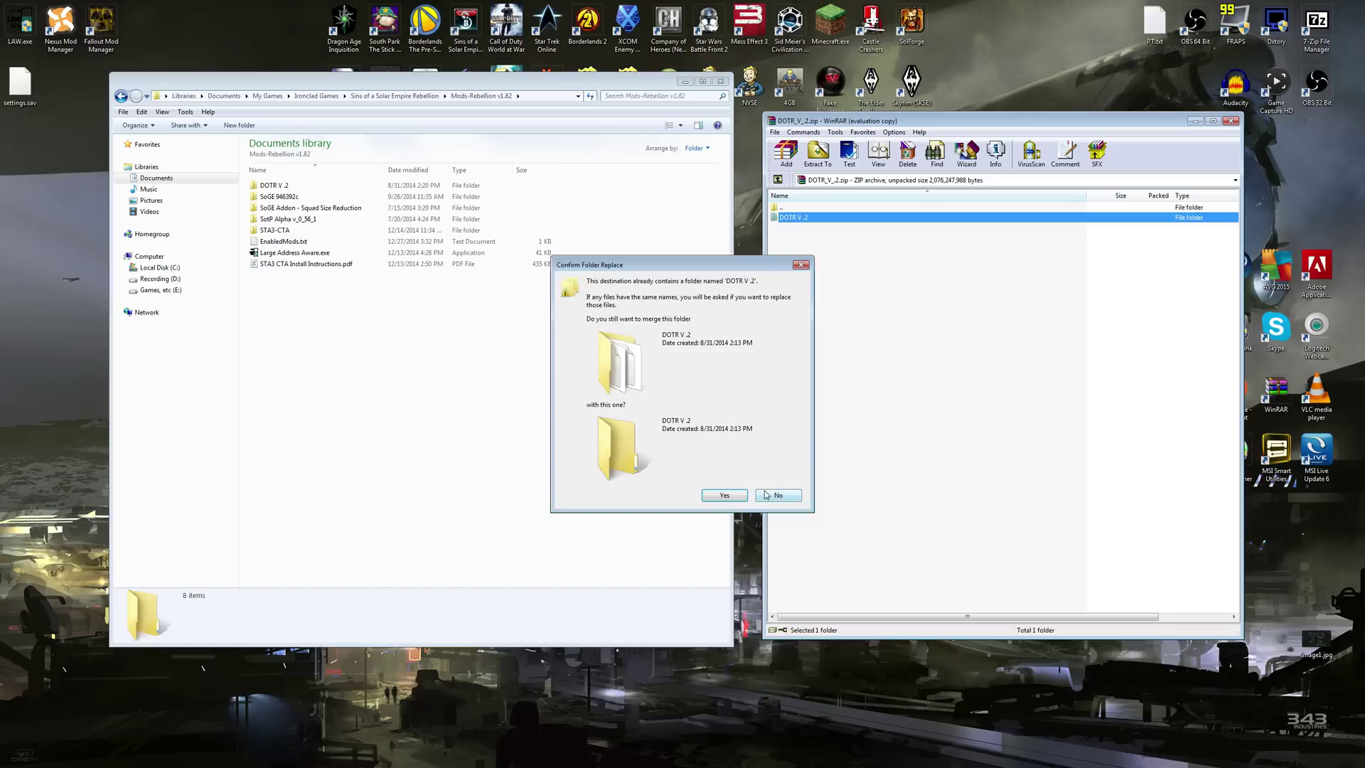
pyautogui.click(778, 495)
pyautogui.moveTo(463, 79); pyautogui.dragTo(487, 192)
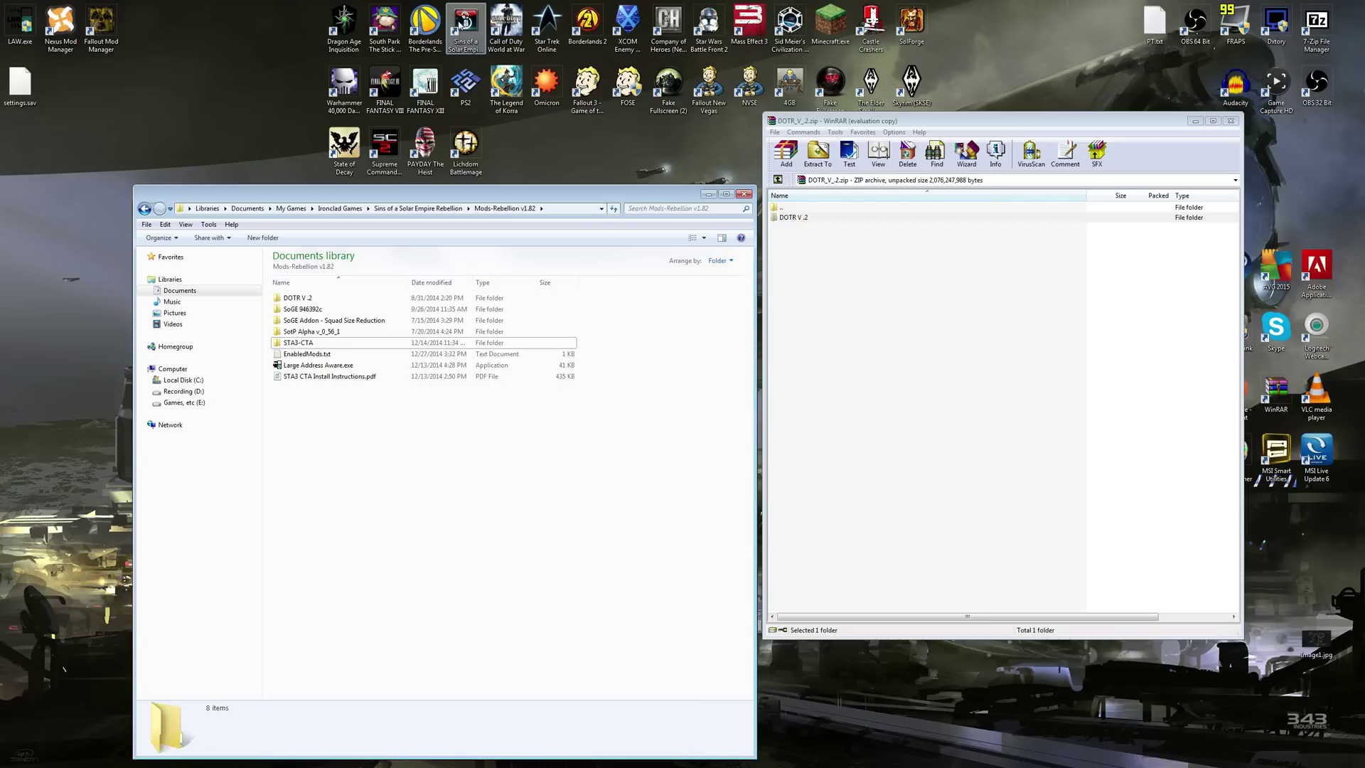
# Step: Open EnabledMods.txt from the Mods-Rebellion v1.82 folder in Notepad
pyautogui.moveTo(445, 193); pyautogui.dragTo(391, 93)
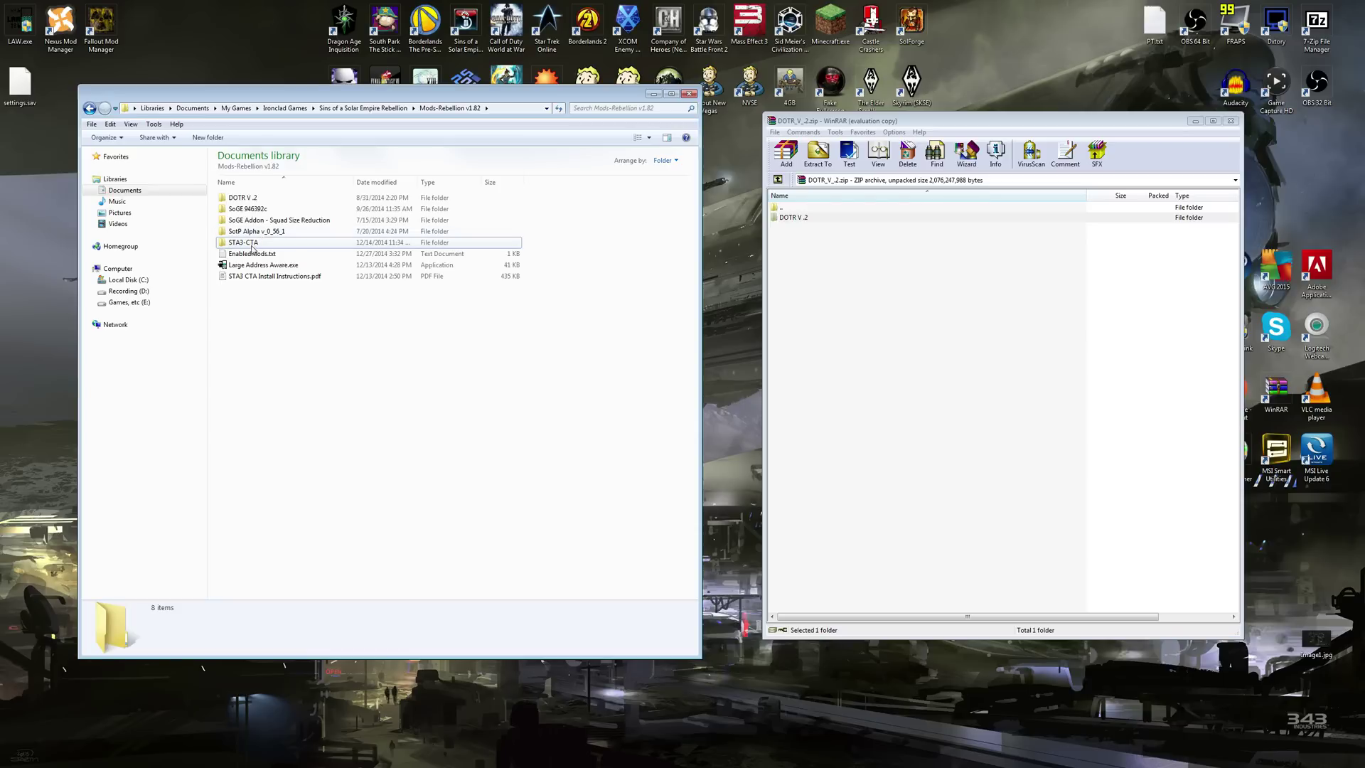
pyautogui.doubleClick(253, 254)
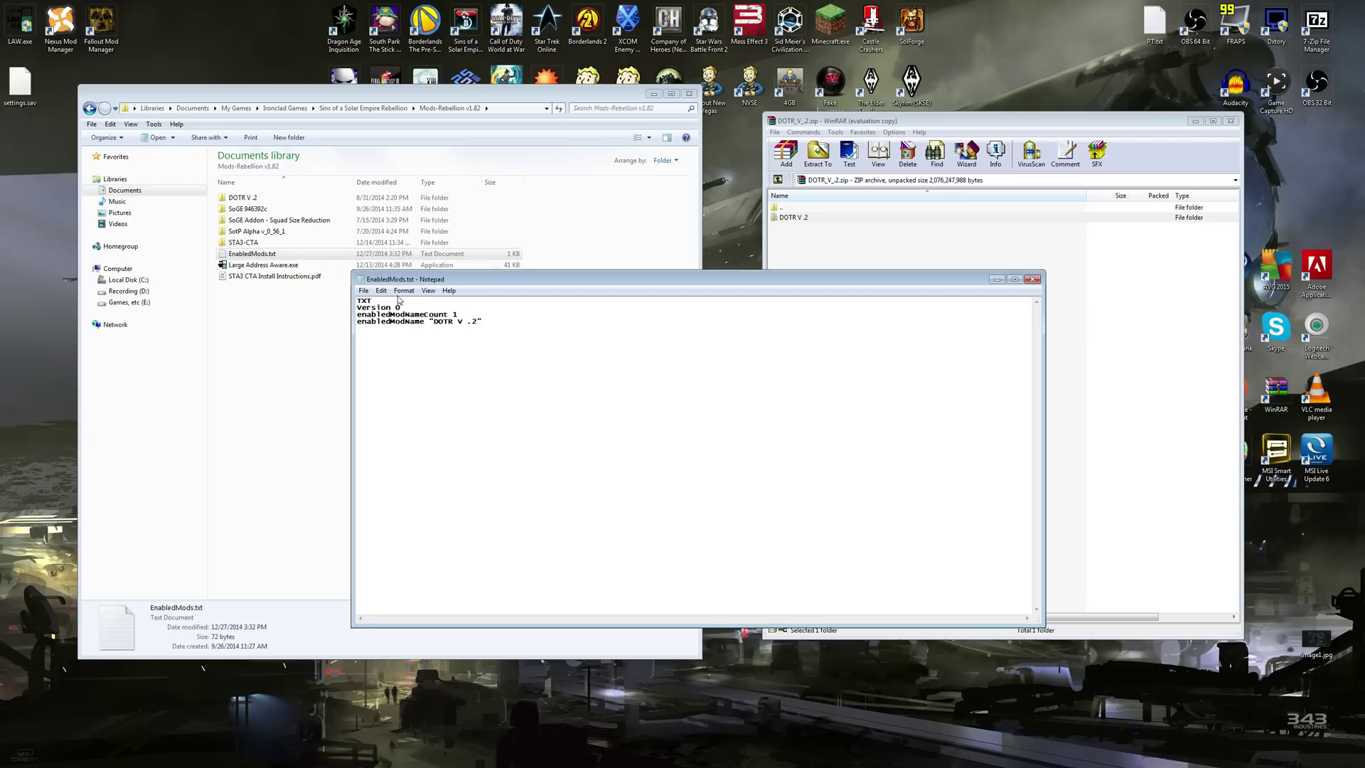
pyautogui.moveTo(501, 329); pyautogui.dragTo(345, 297)
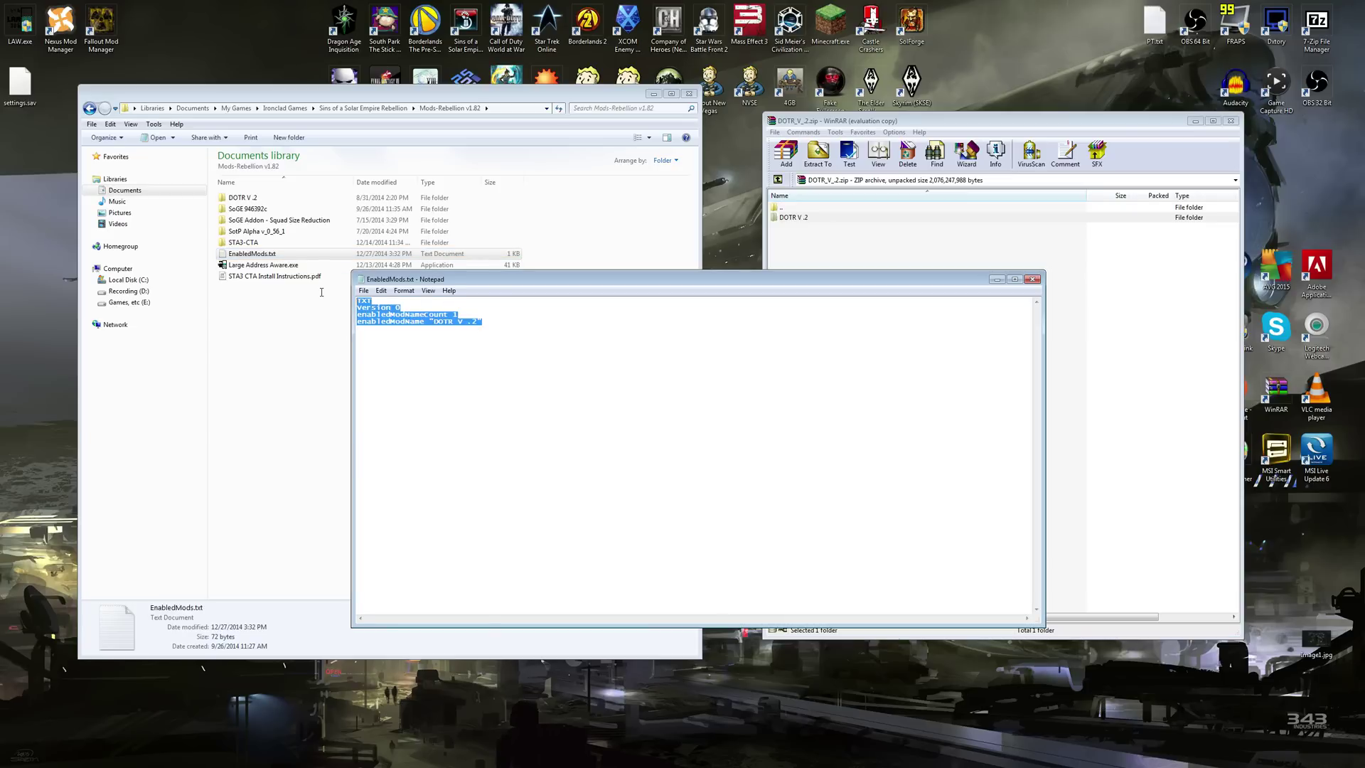
pyautogui.moveTo(490, 329); pyautogui.dragTo(342, 295)
pyautogui.click(379, 301)
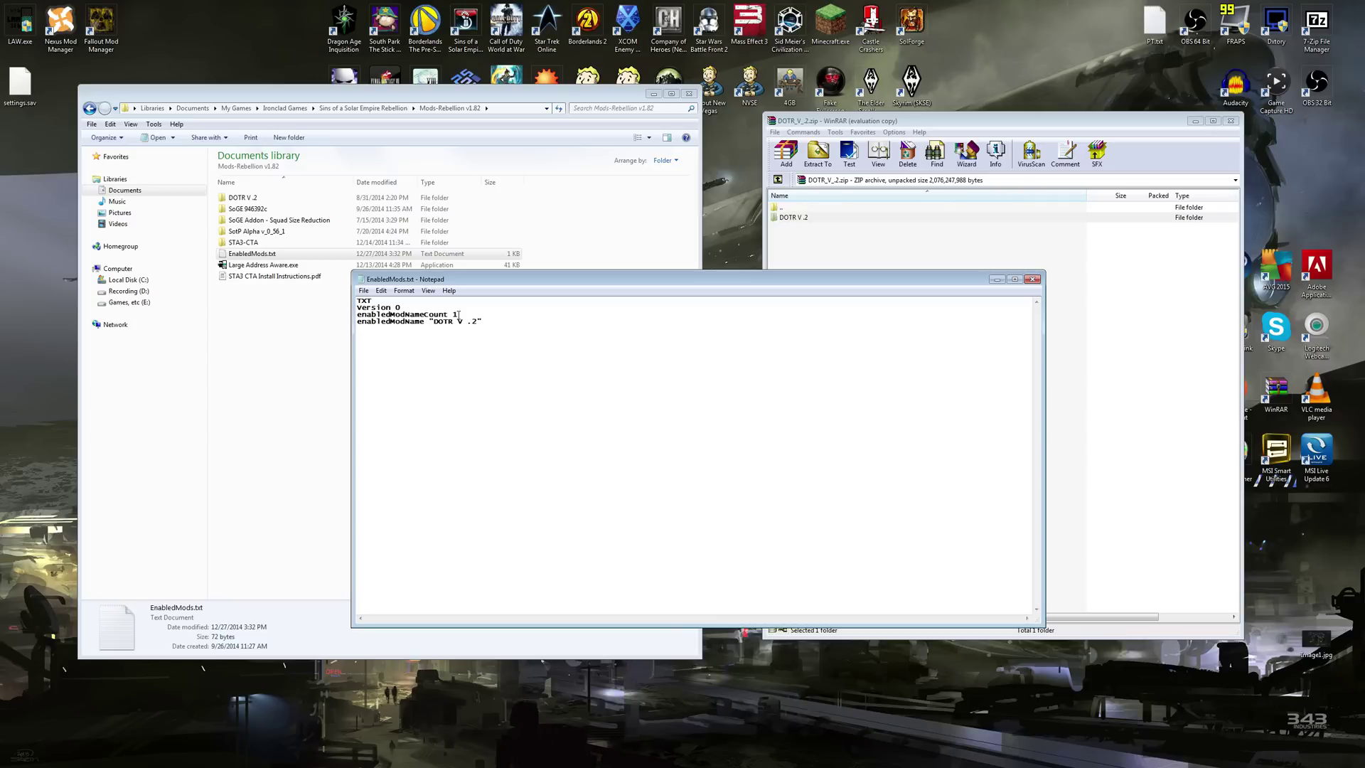
# Step: Type 01 after the mod count and delete DOTR V .2 from the enabledModName quotes
pyautogui.click(459, 314)
pyautogui.write('0')
pyautogui.write('1')
pyautogui.moveTo(439, 321); pyautogui.dragTo(477, 321)
pyautogui.press('BackSpace')
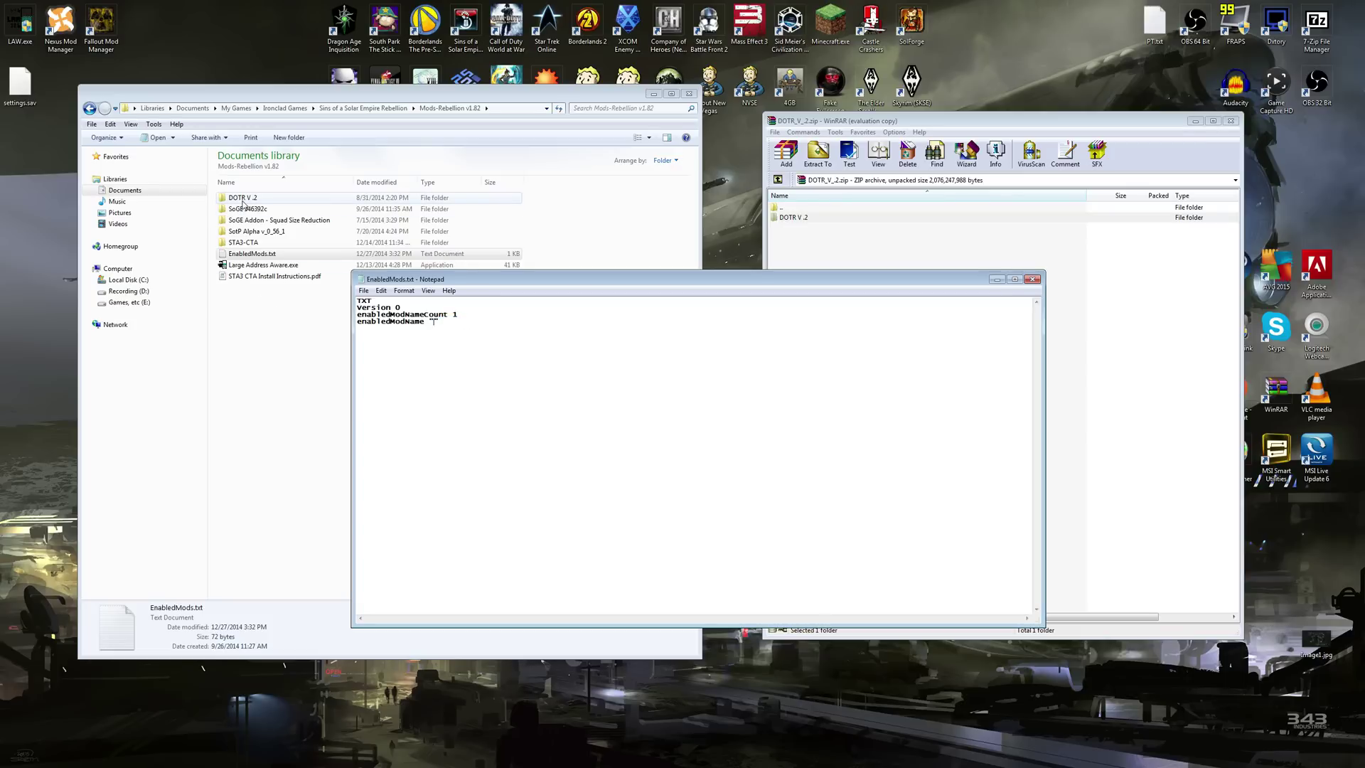
pyautogui.click(248, 289)
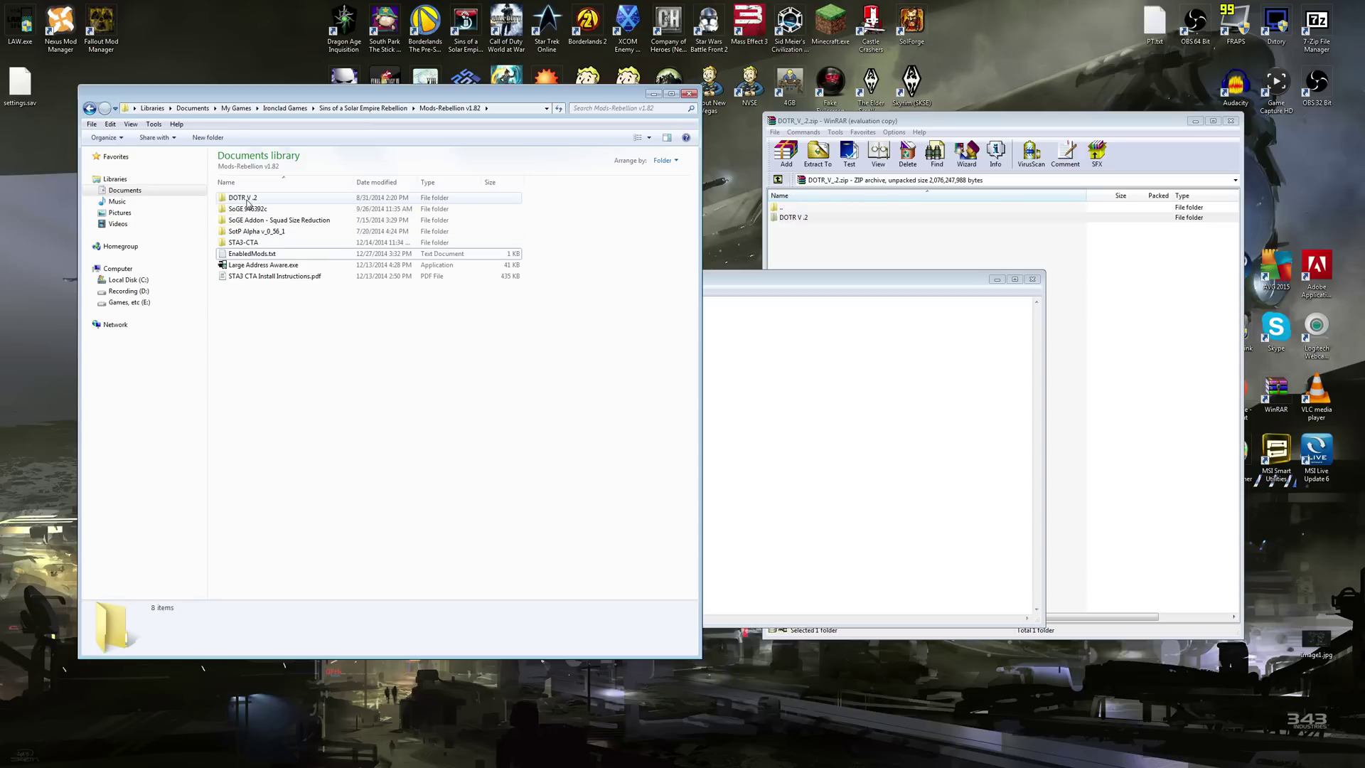
# Step: Copy the exact folder name DOTR V .2 from its rename field in Explorer
pyautogui.click(247, 202)
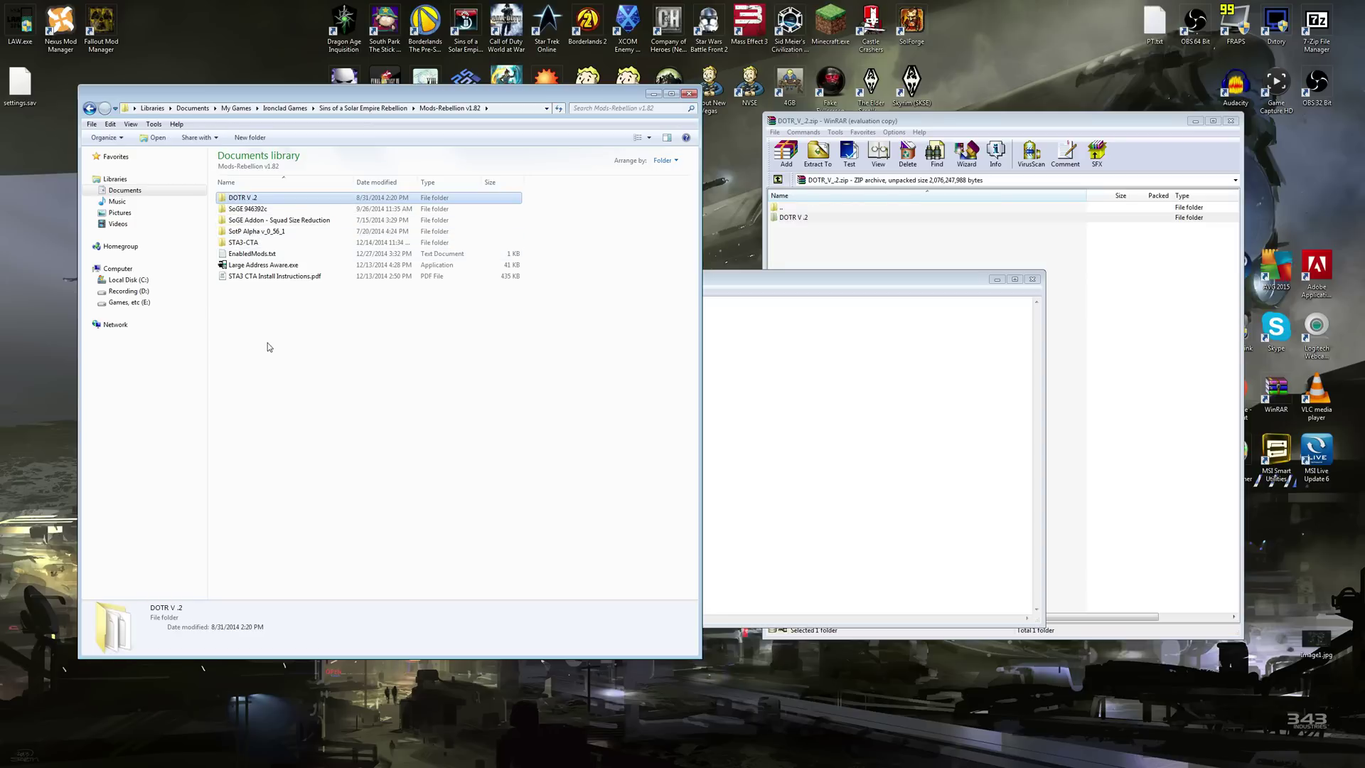
pyautogui.click(237, 197)
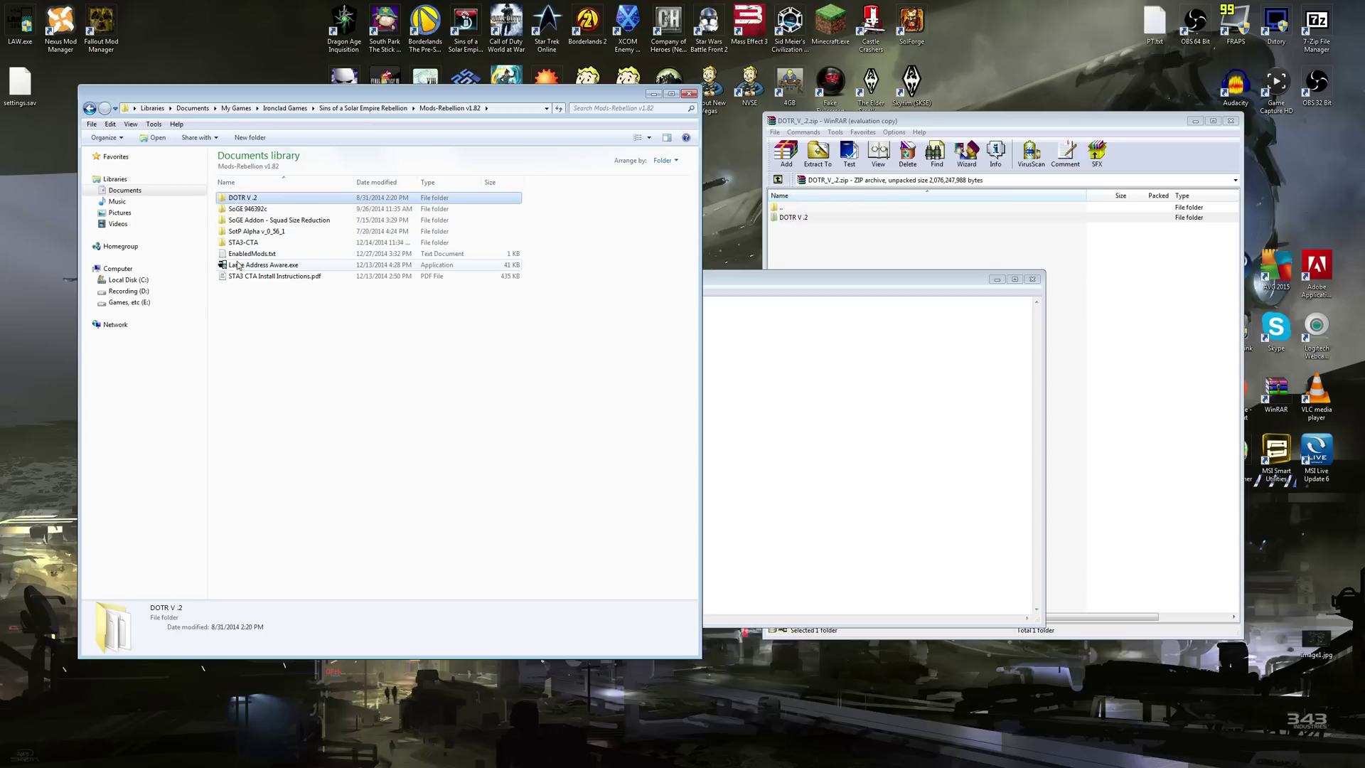
pyautogui.rightClick(240, 197)
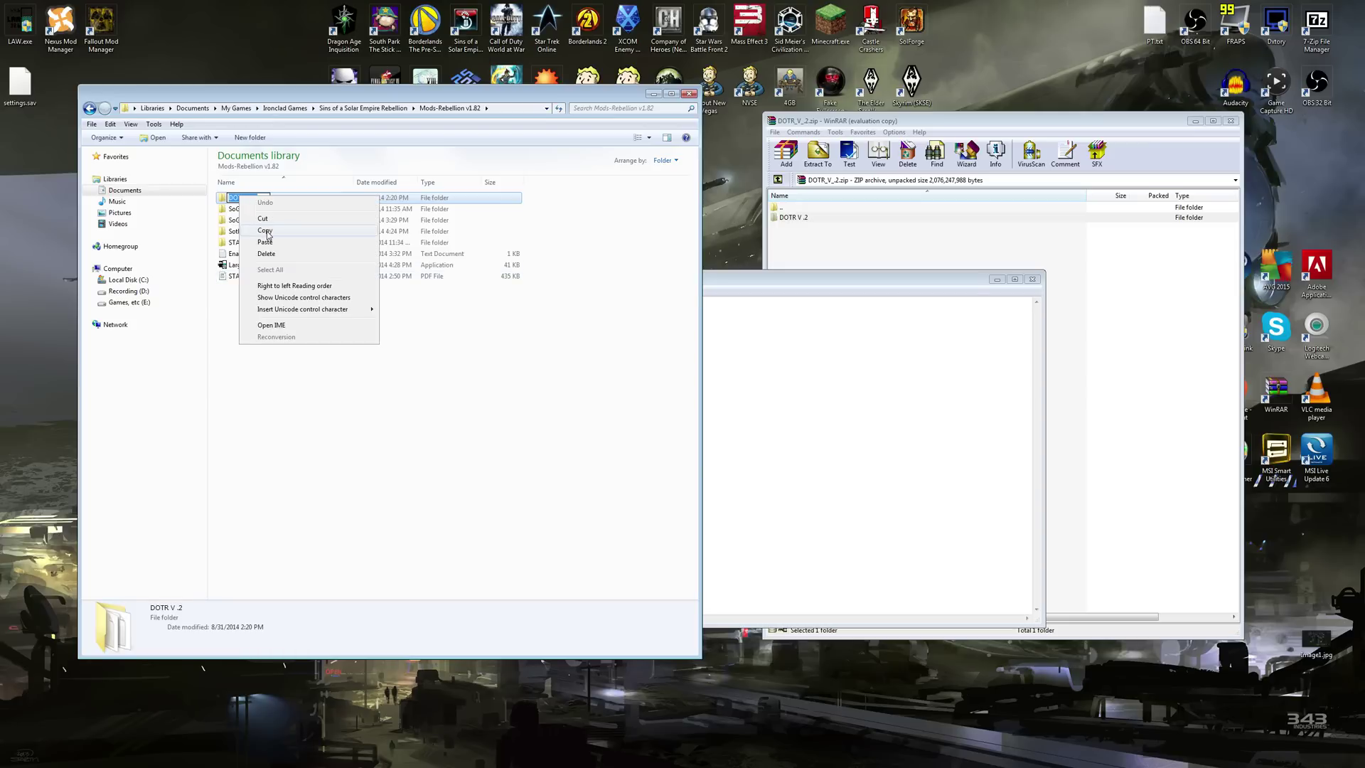
pyautogui.click(266, 231)
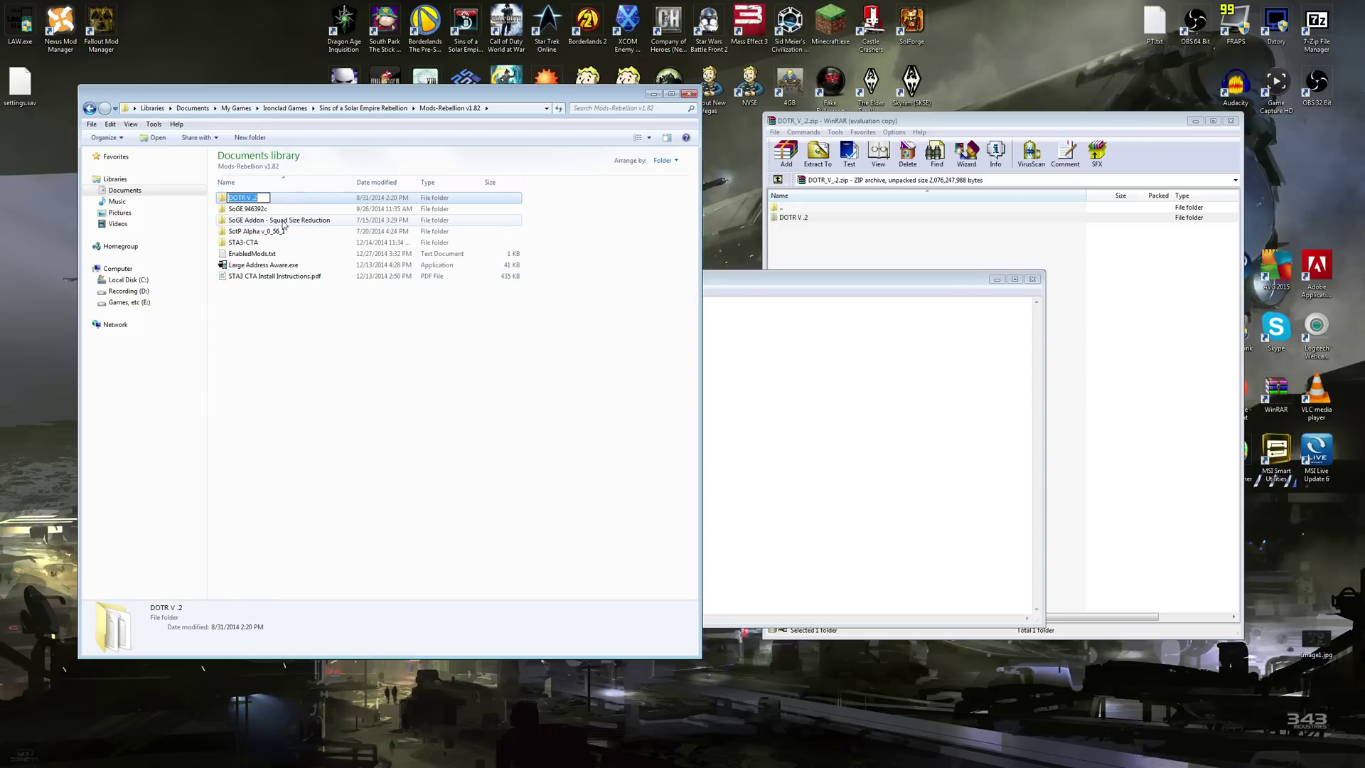
# Step: Paste DOTR V .2 between the enabledModName quotes, then save and close EnabledMods.txt
pyautogui.click(804, 447)
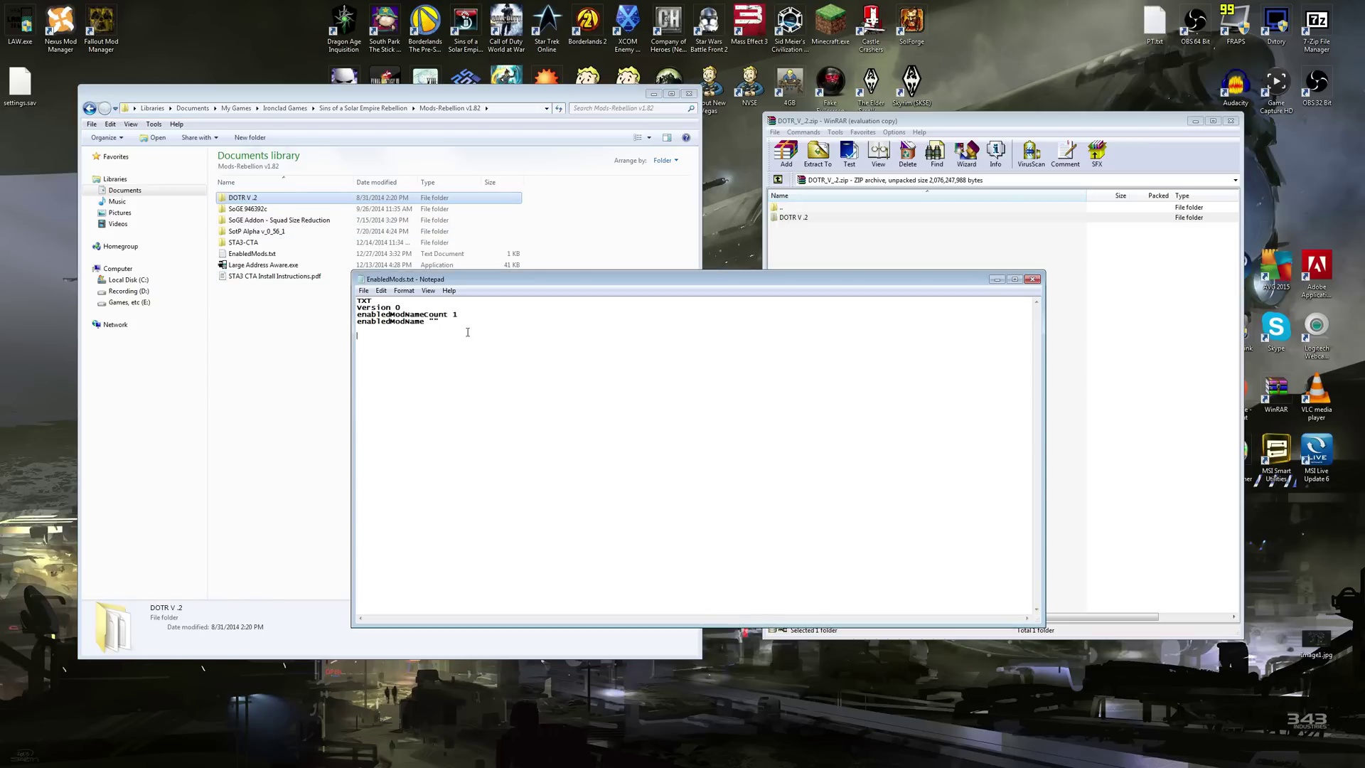
pyautogui.click(434, 321)
pyautogui.rightClick(433, 321)
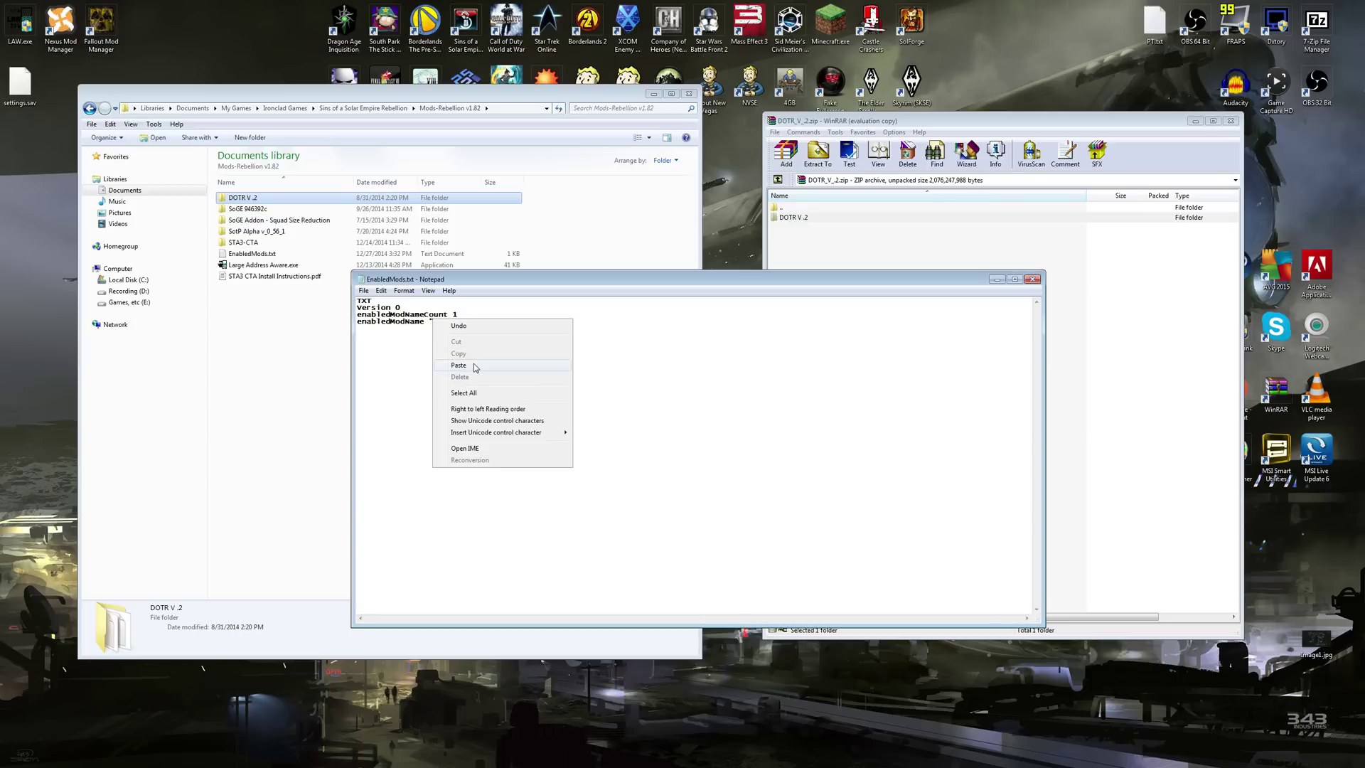
pyautogui.click(442, 369)
pyautogui.rightClick(357, 301)
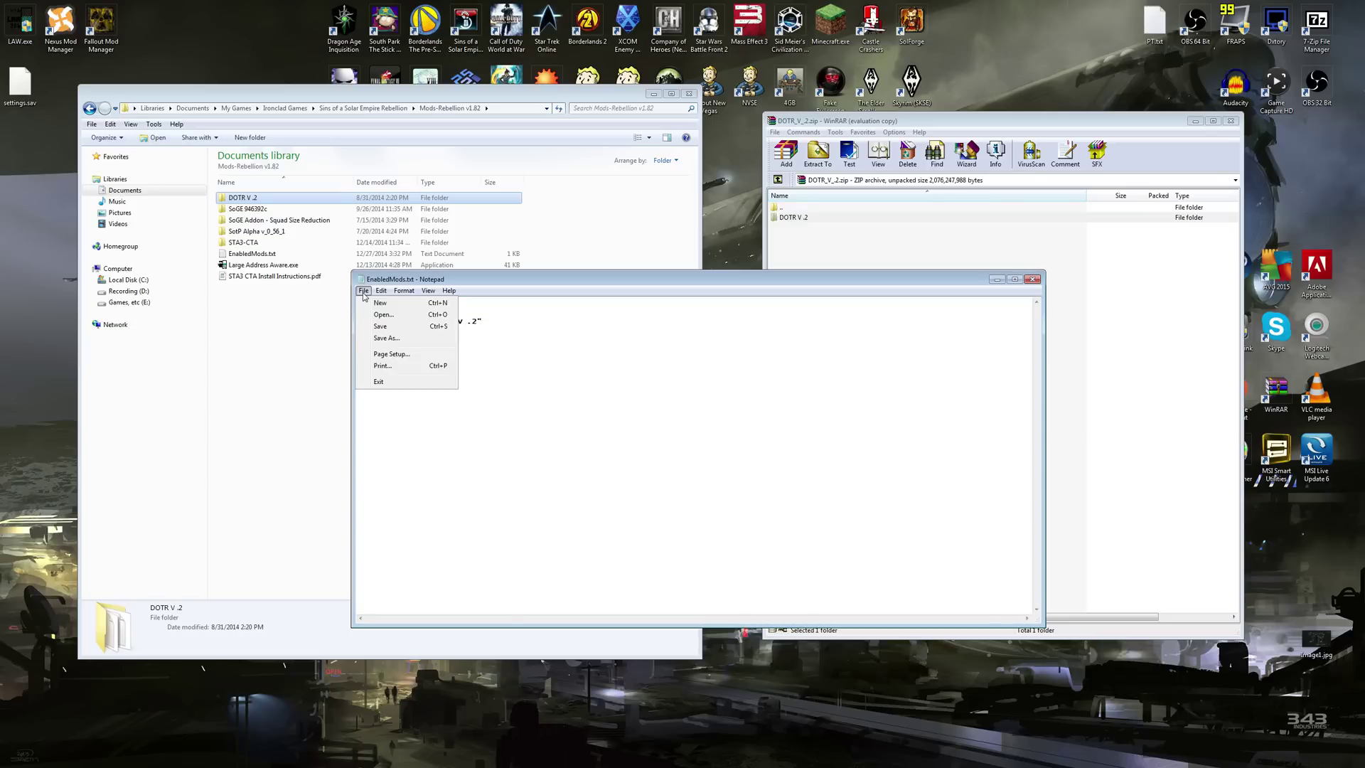
pyautogui.press('Escape')
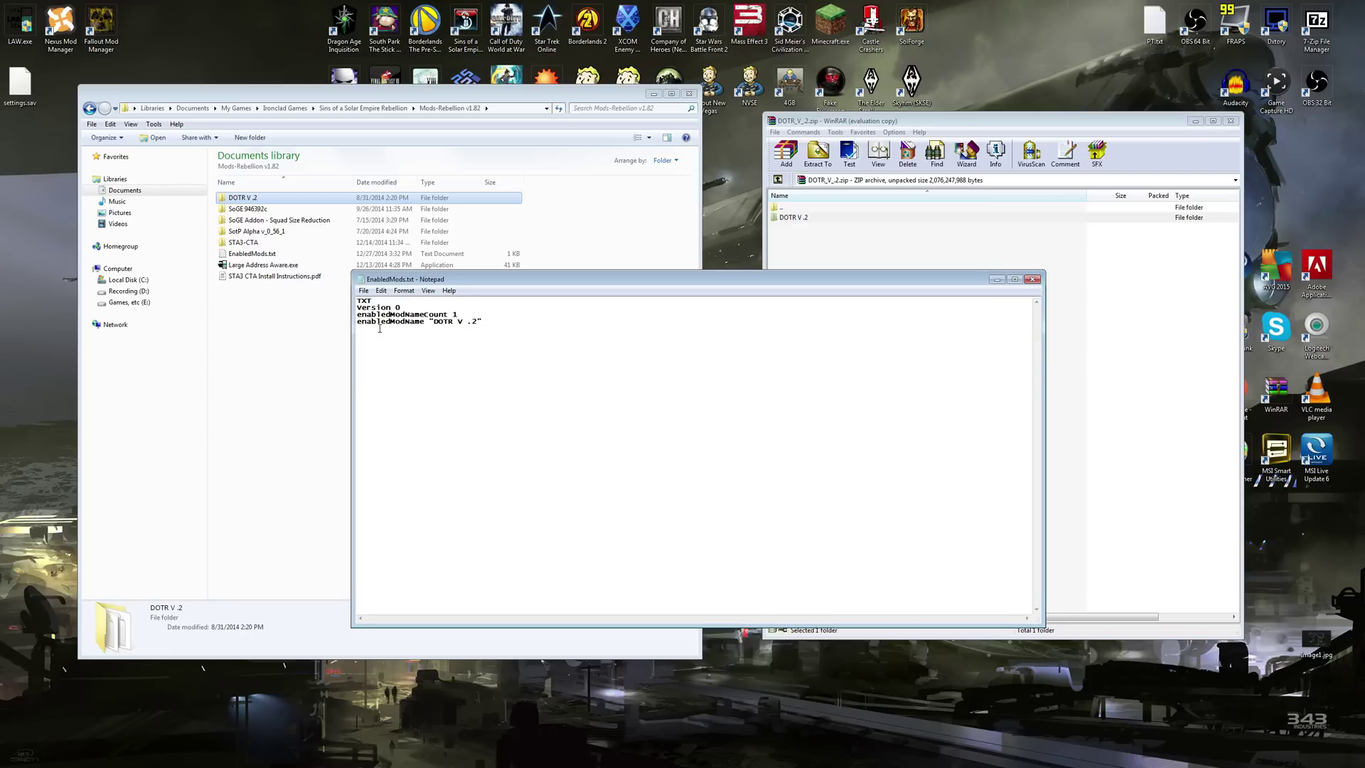
pyautogui.click(1032, 280)
# Step: Minimize the Explorer and WinRAR windows and launch Sins of a Solar Empire: Rebellion from its desktop shortcut
pyautogui.click(655, 95)
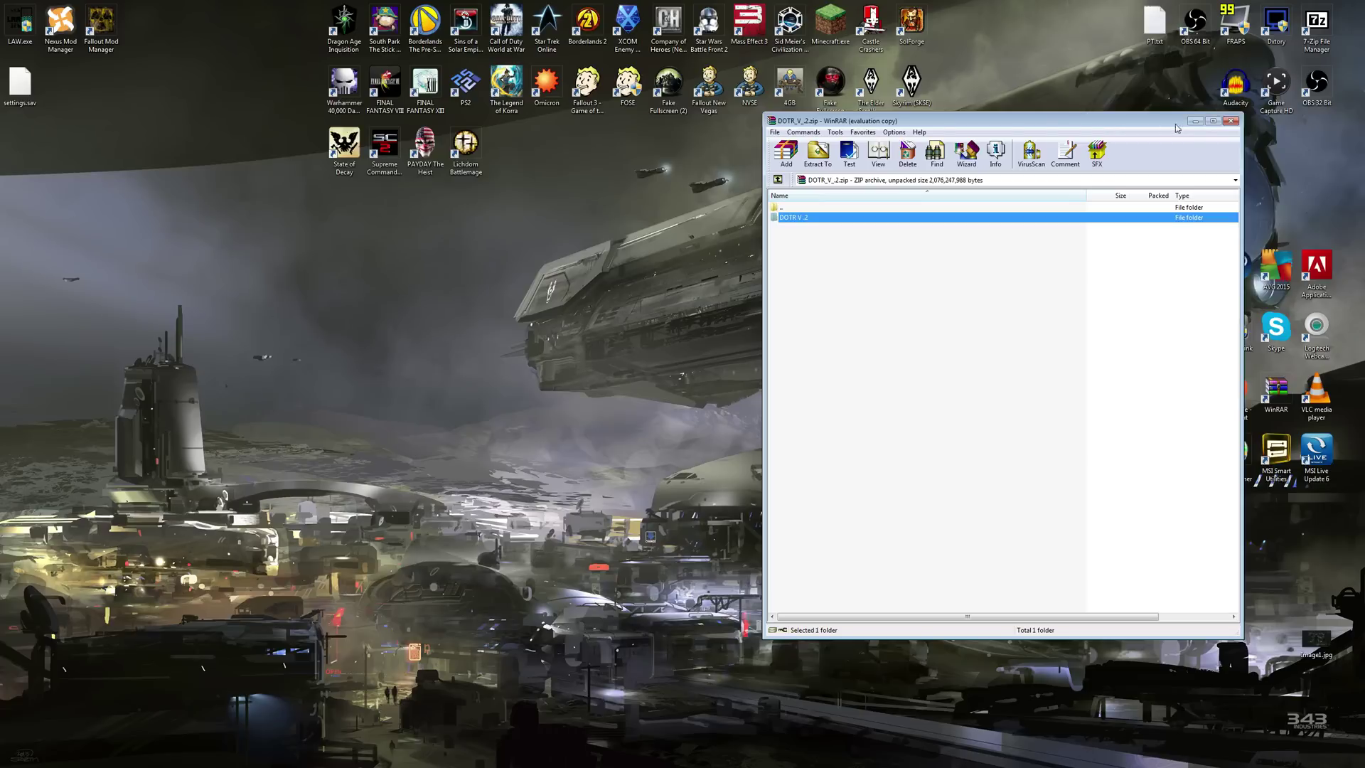
pyautogui.click(1195, 121)
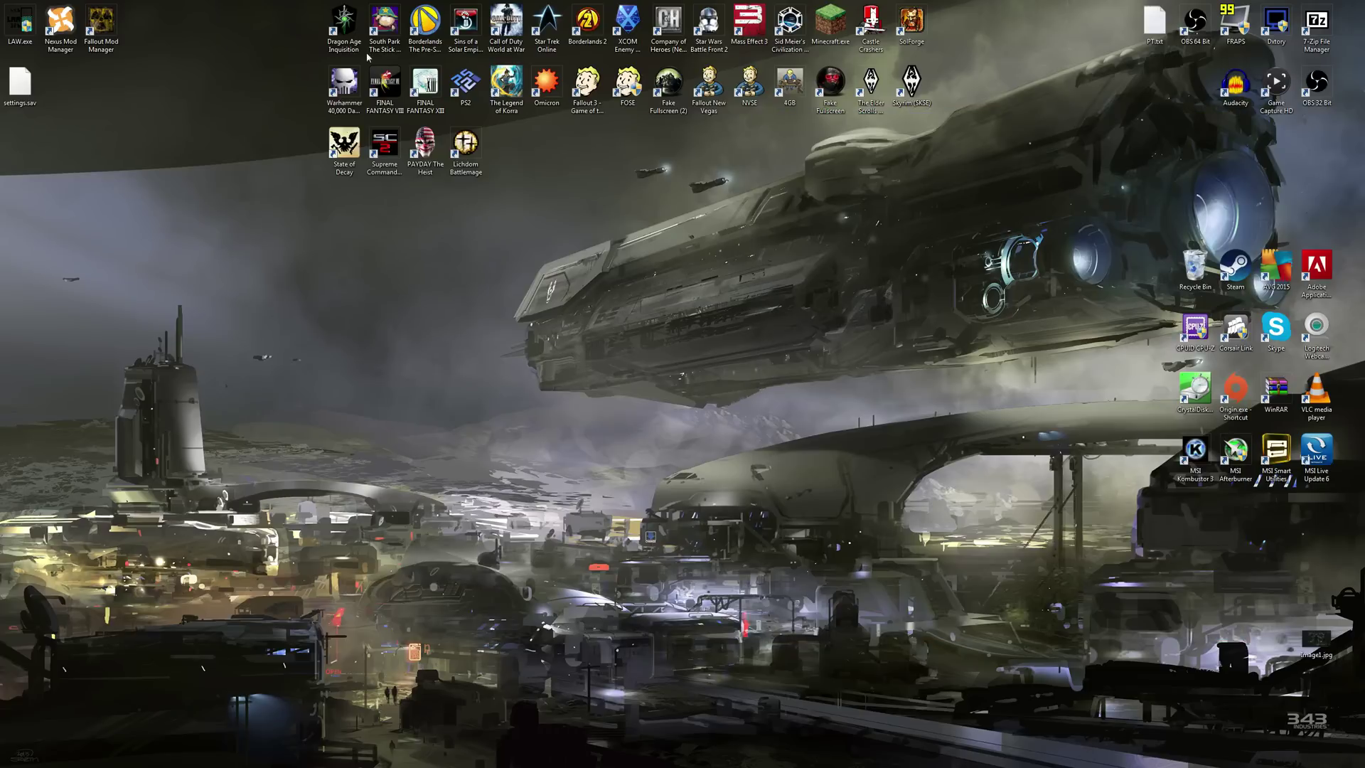
pyautogui.doubleClick(456, 32)
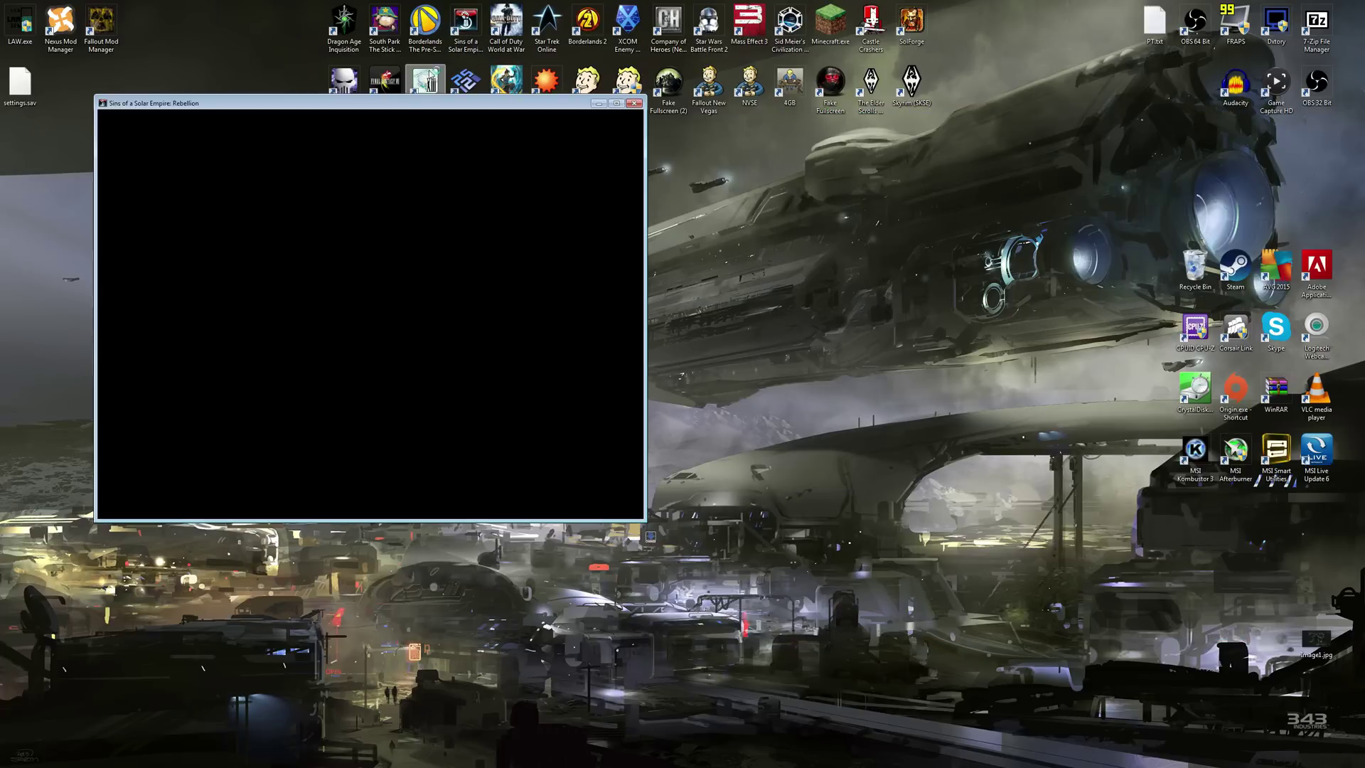